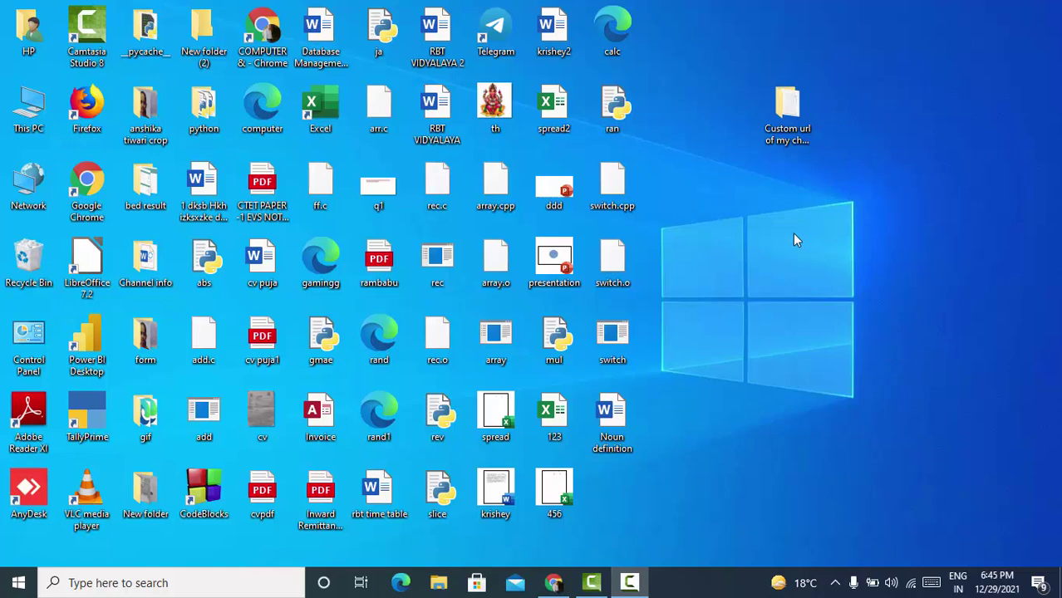
Step: Refresh the Windows desktop three times, then bring up the Sheets item price table in Chrome
right_click(734, 193)
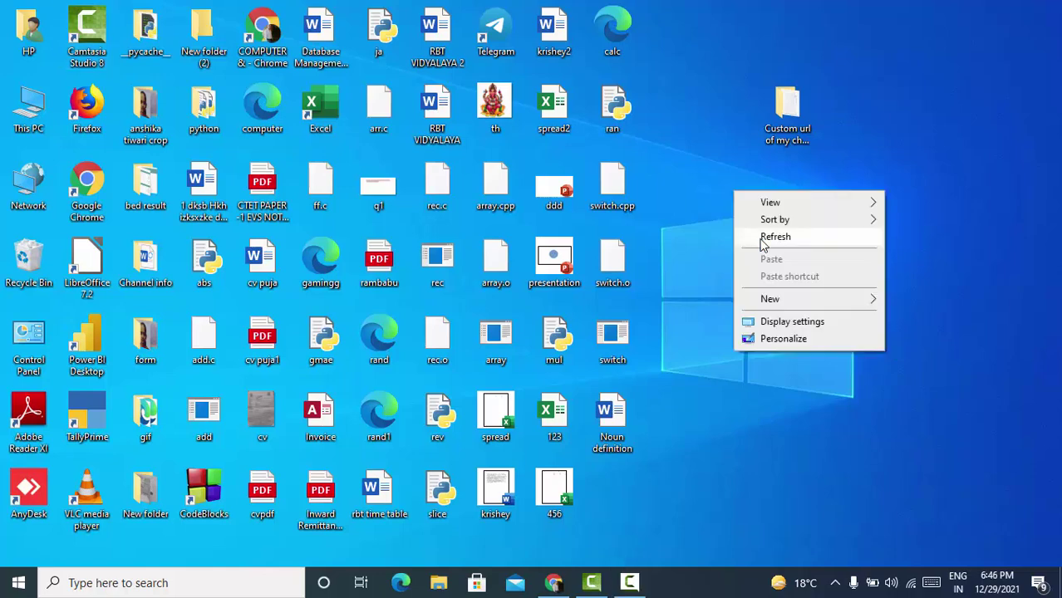
left_click(763, 239)
right_click(735, 181)
left_click(755, 228)
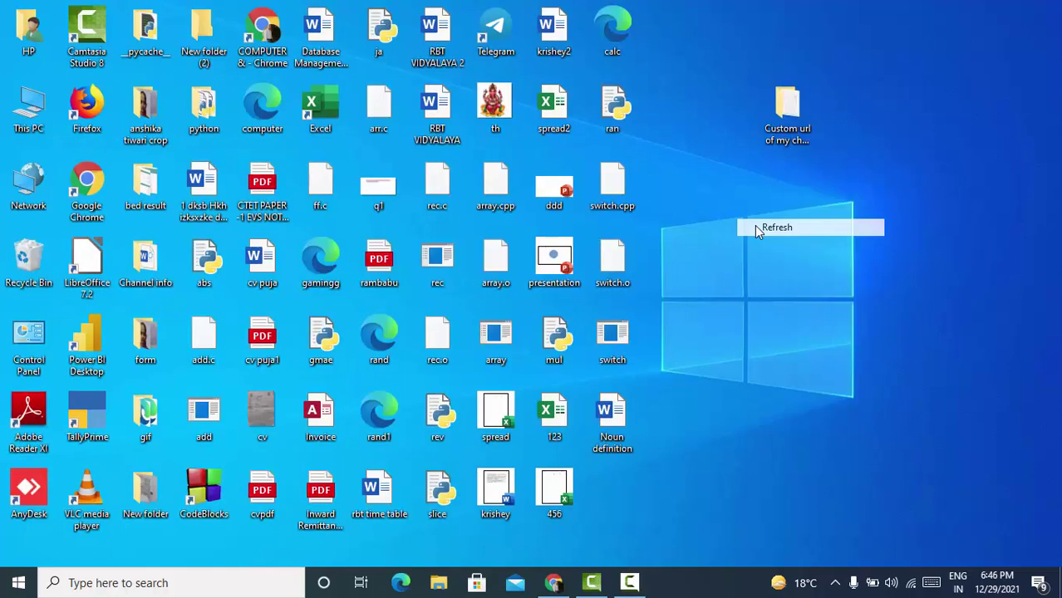
right_click(725, 157)
left_click(754, 206)
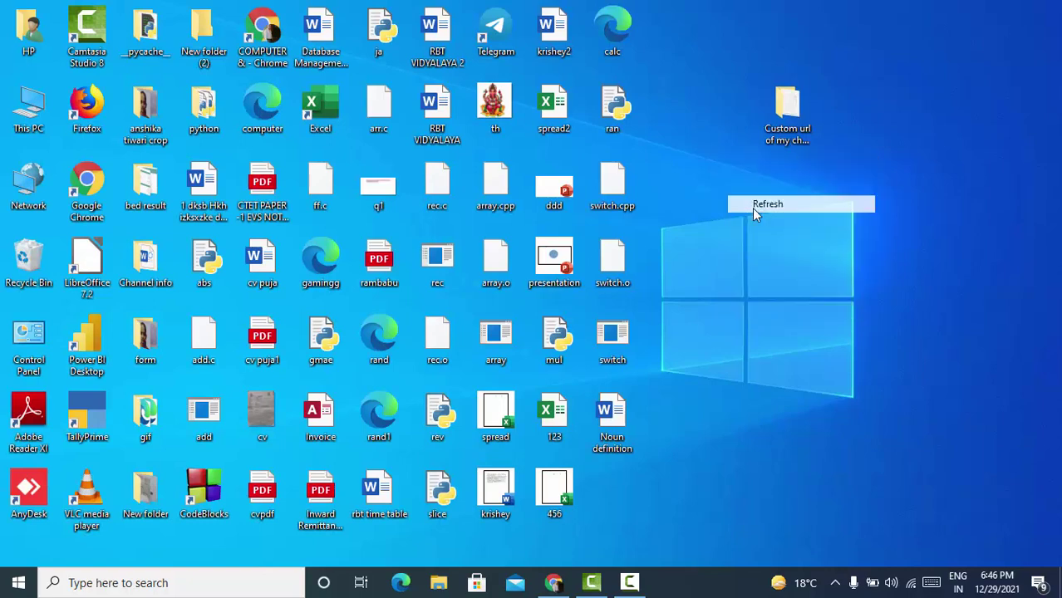
left_click(555, 581)
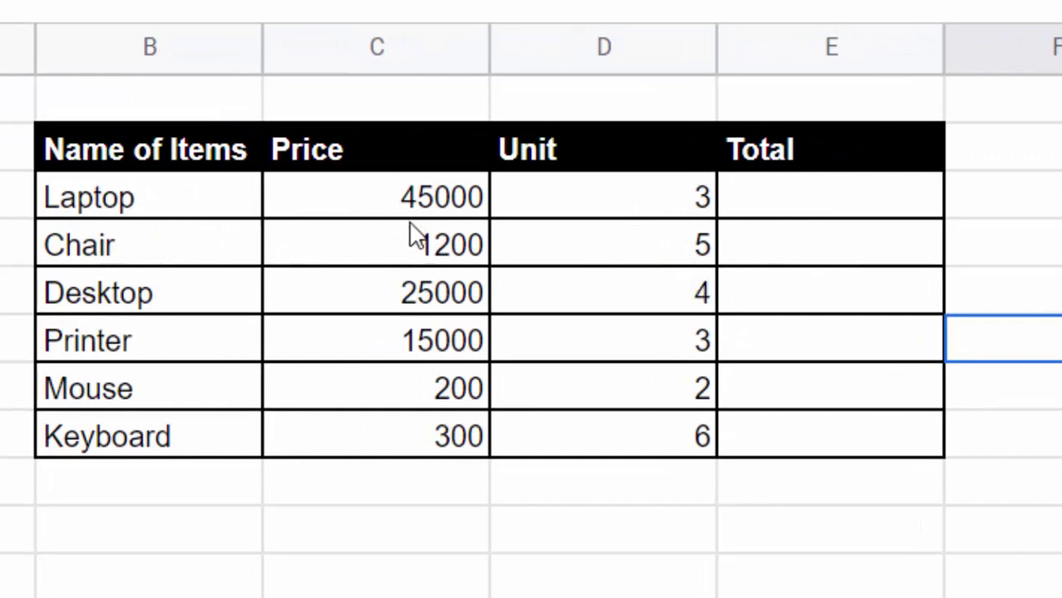
Step: Format the Price values in C3:C8 as Indian Rupee currency
left_click_drag(386, 204, 389, 249)
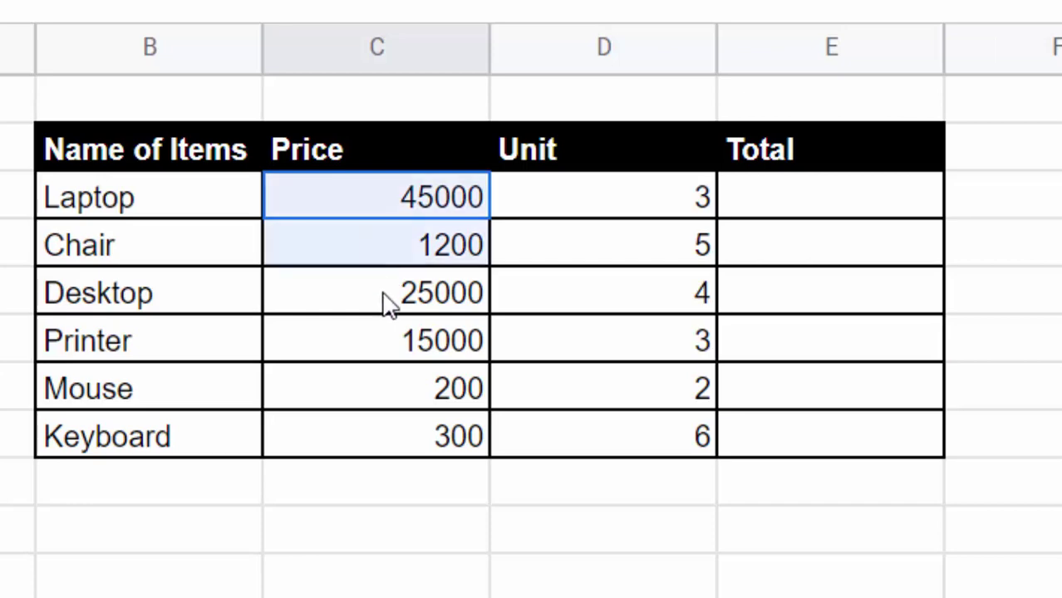
left_click_drag(387, 301, 391, 437)
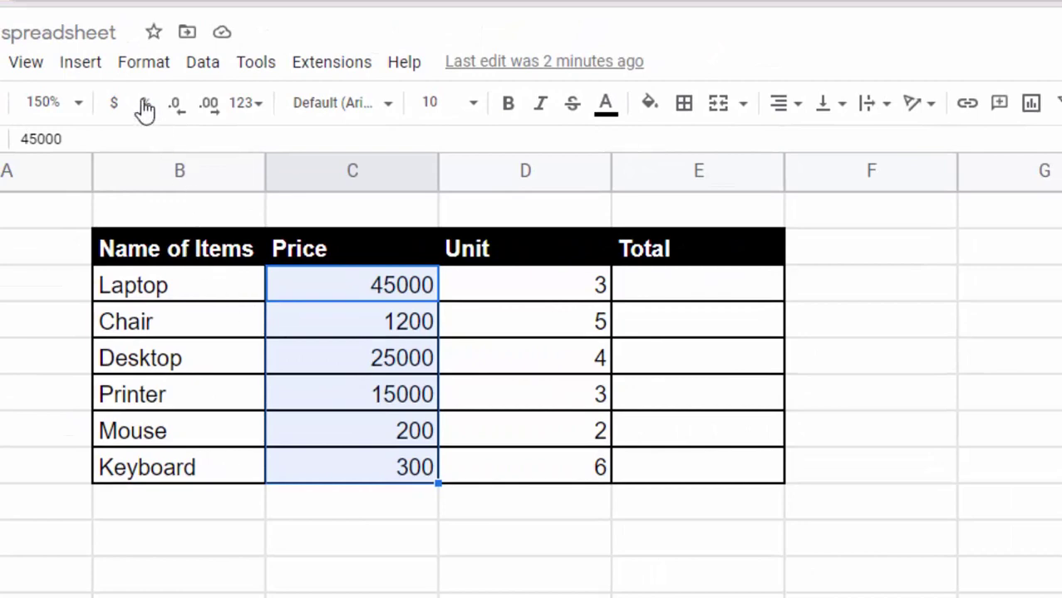
left_click(144, 63)
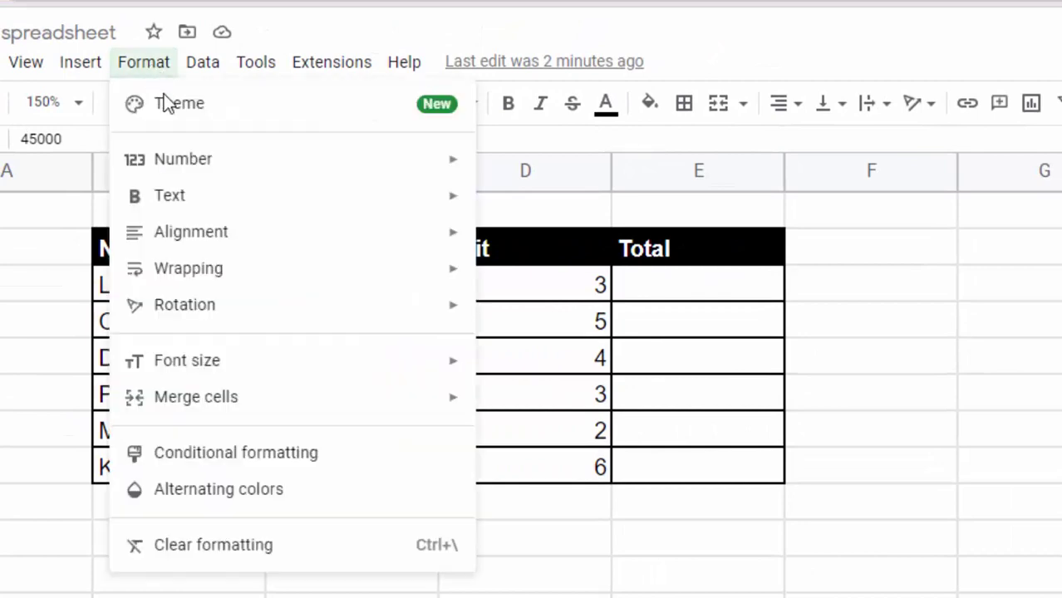
mouse_move(197, 164)
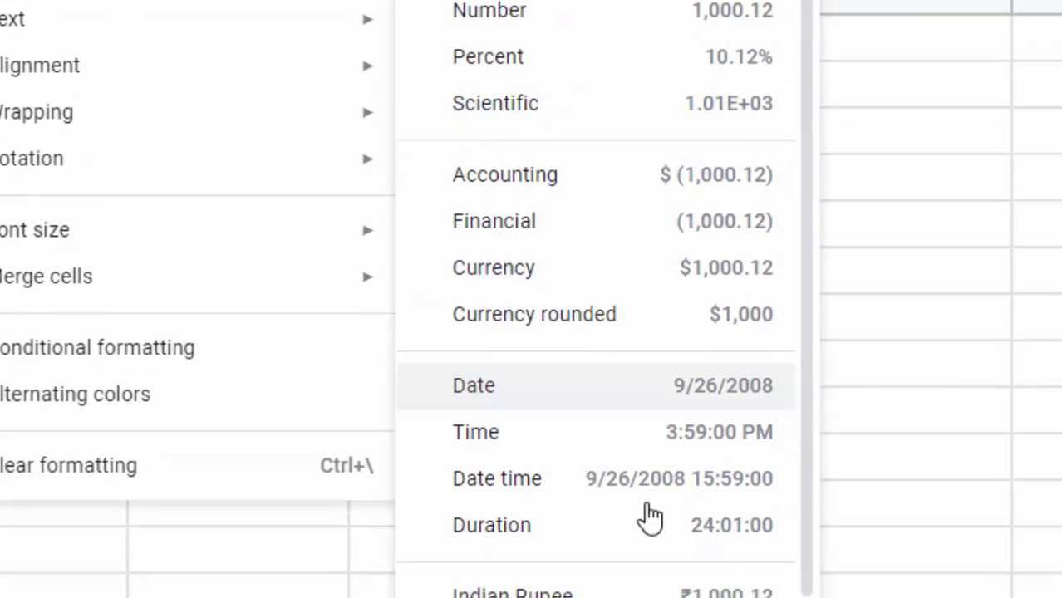
left_click(544, 594)
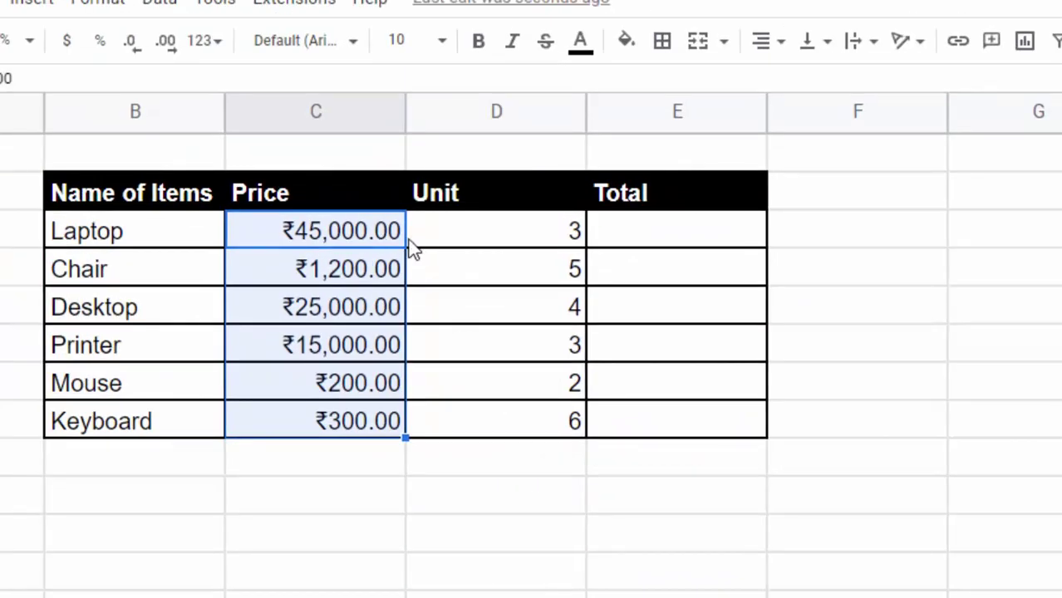
Step: Format the empty Total cells E3:E8 as Indian Rupee currency
left_click_drag(671, 232, 687, 425)
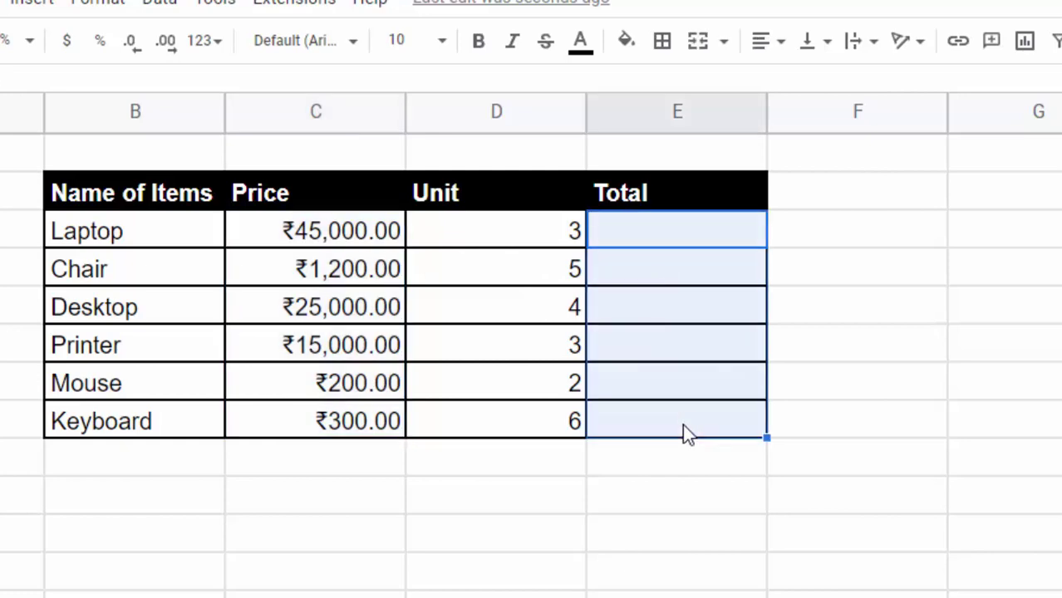
left_click(126, 36)
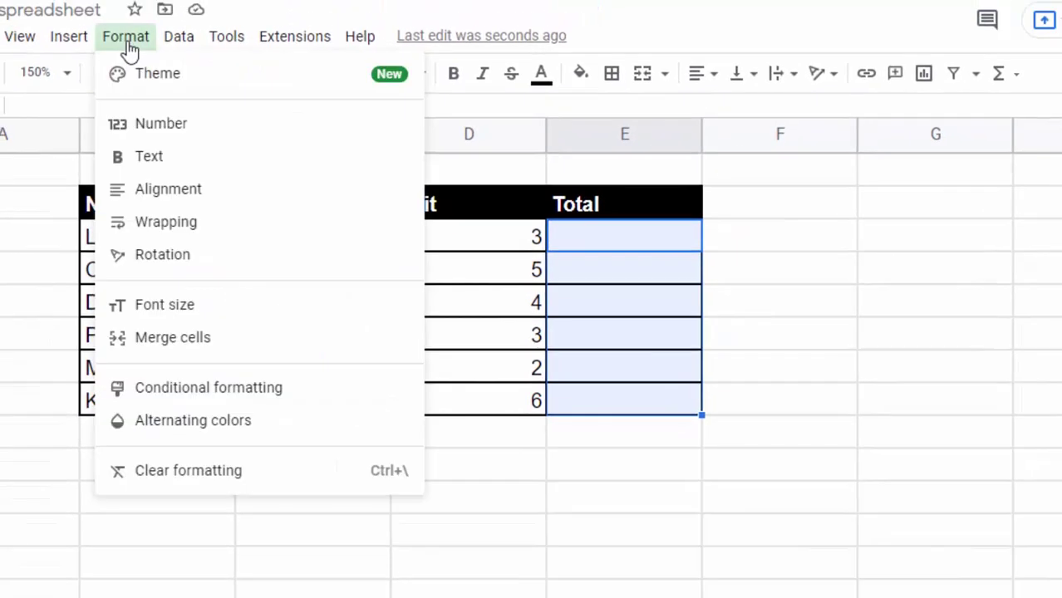
mouse_move(164, 125)
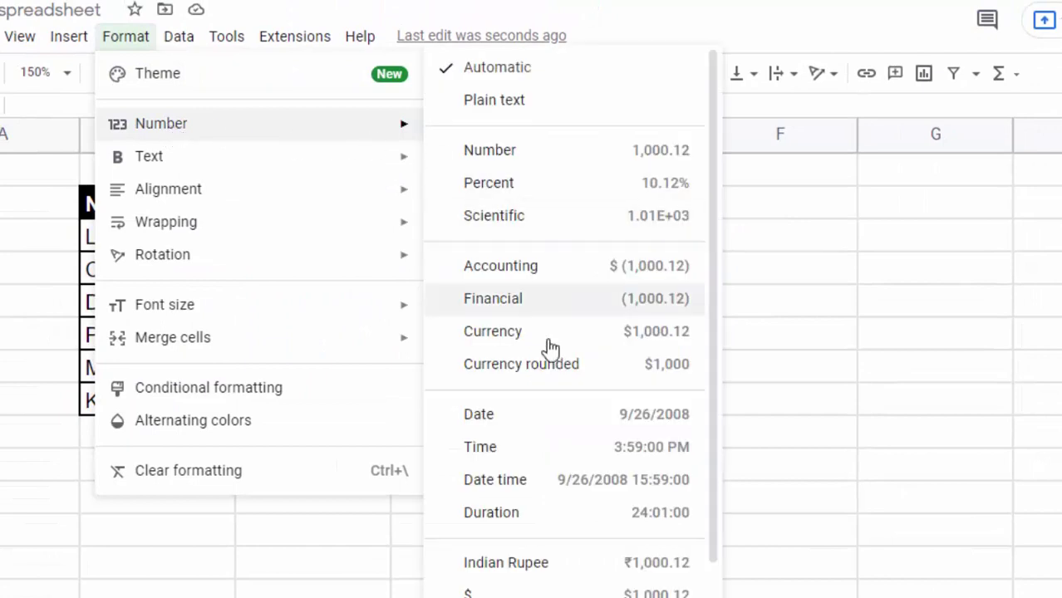
left_click(531, 572)
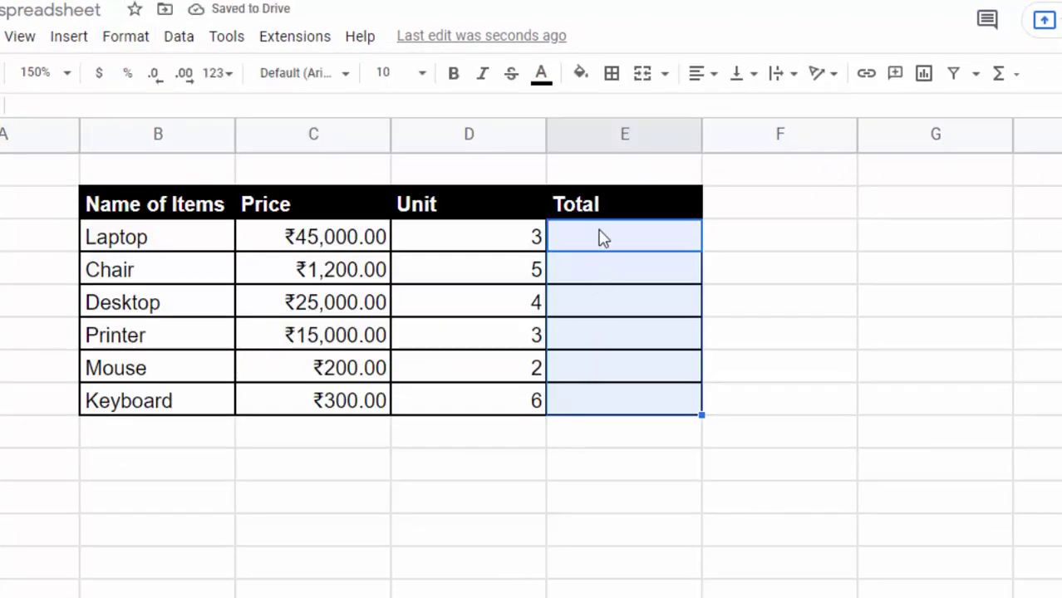
Step: Enter =C3*D3 in E3 to get the Laptop total
type("=")
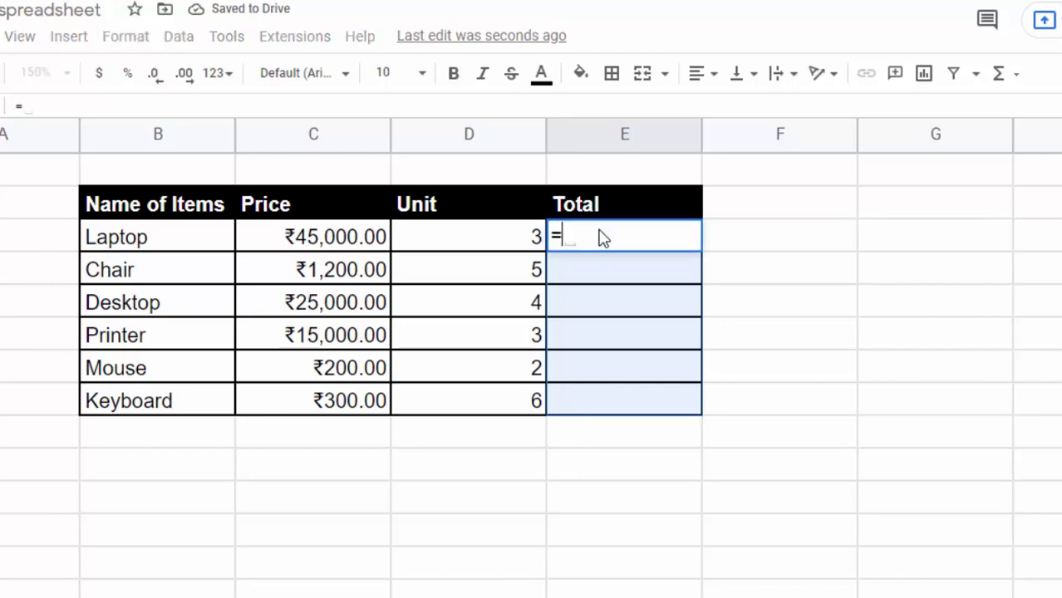
type("s")
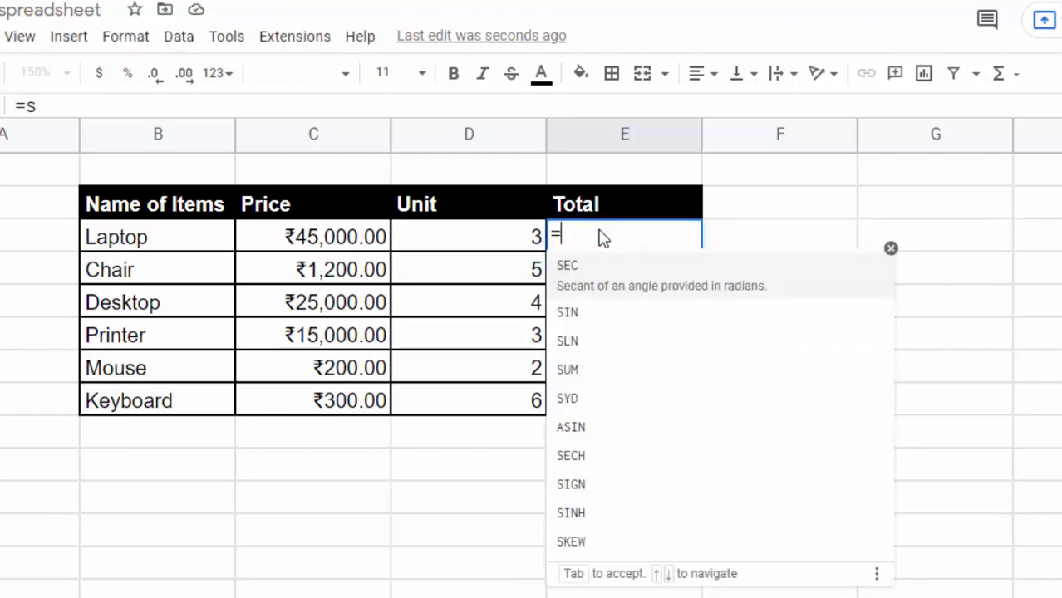
key("BackSpace")
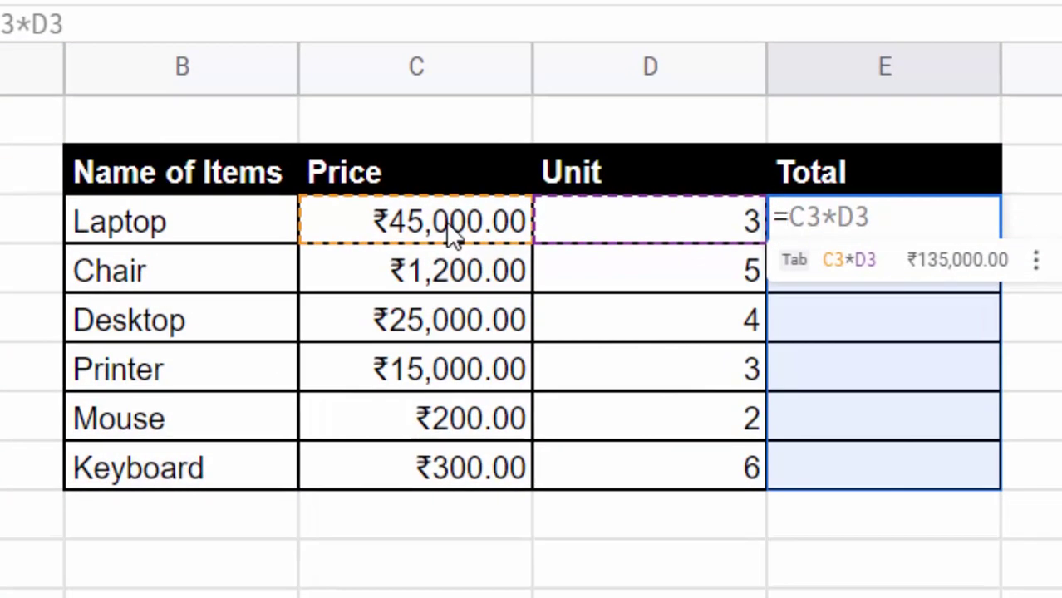
left_click(453, 236)
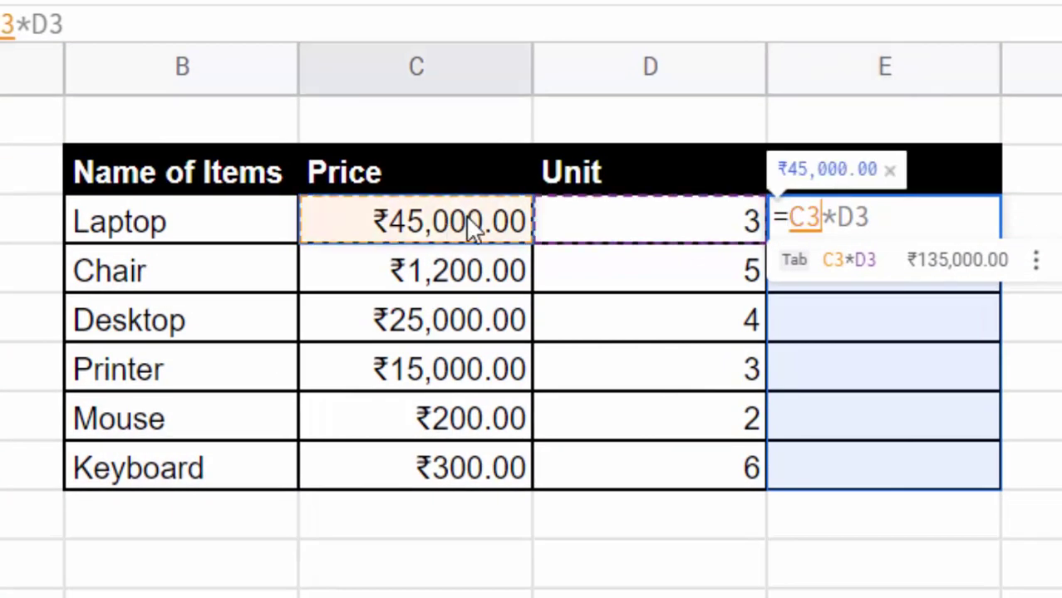
type("*")
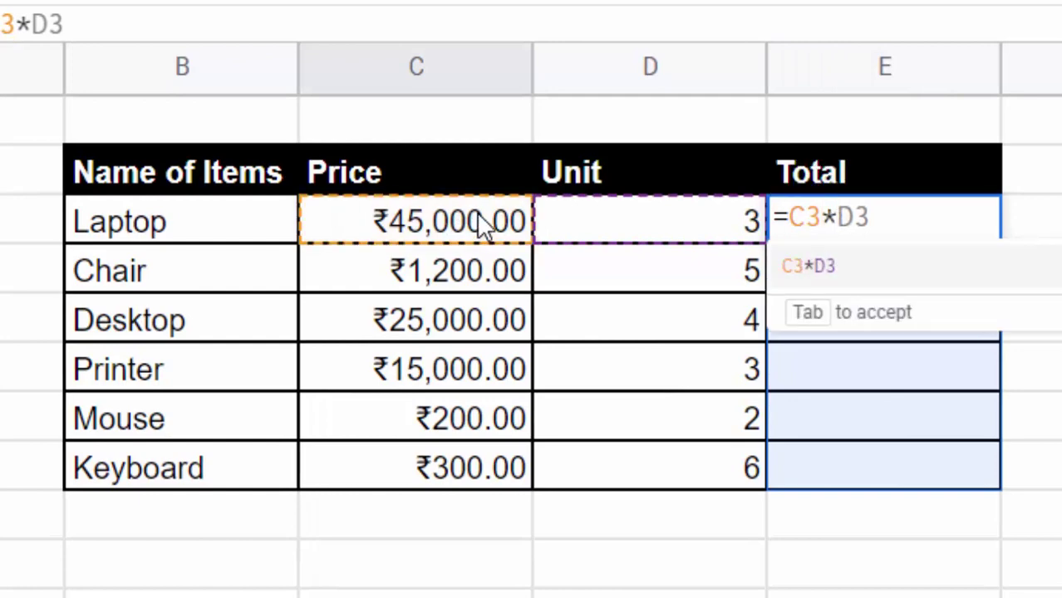
left_click(610, 231)
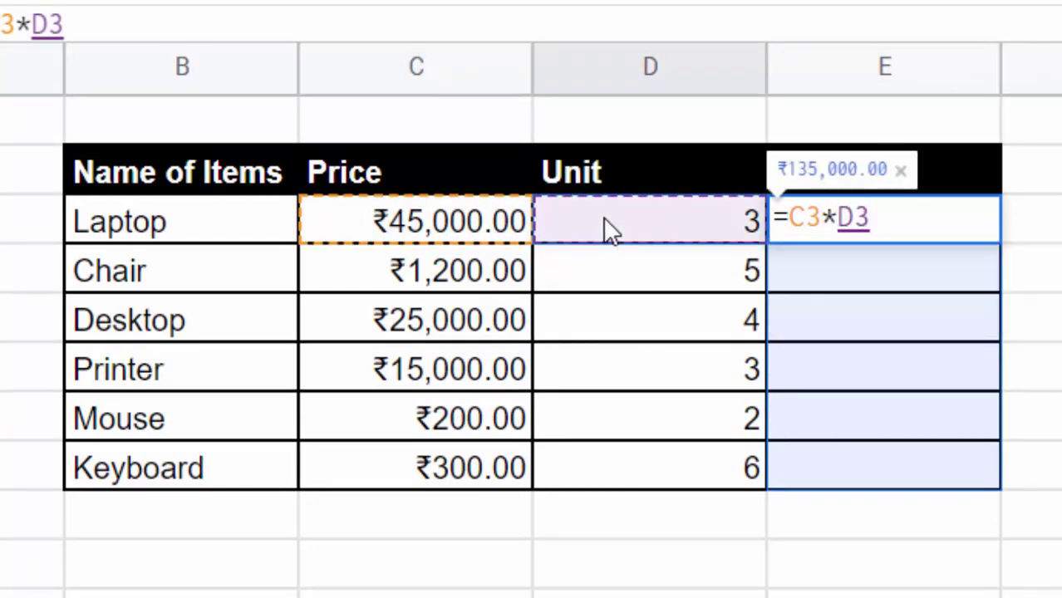
key("Return")
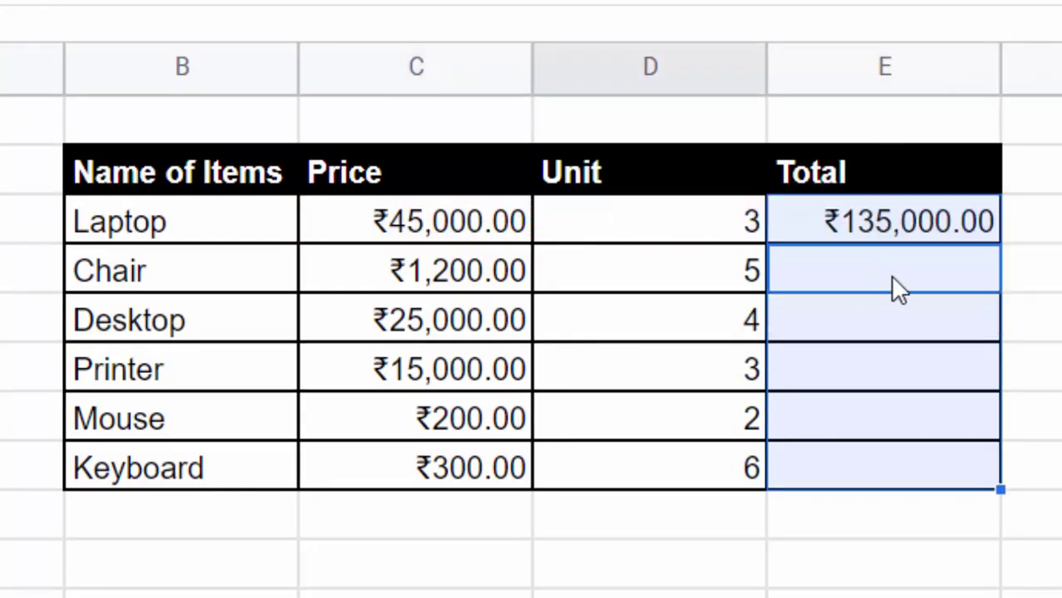
Step: Fill the Total formula down to E8 for every item
left_click(905, 232)
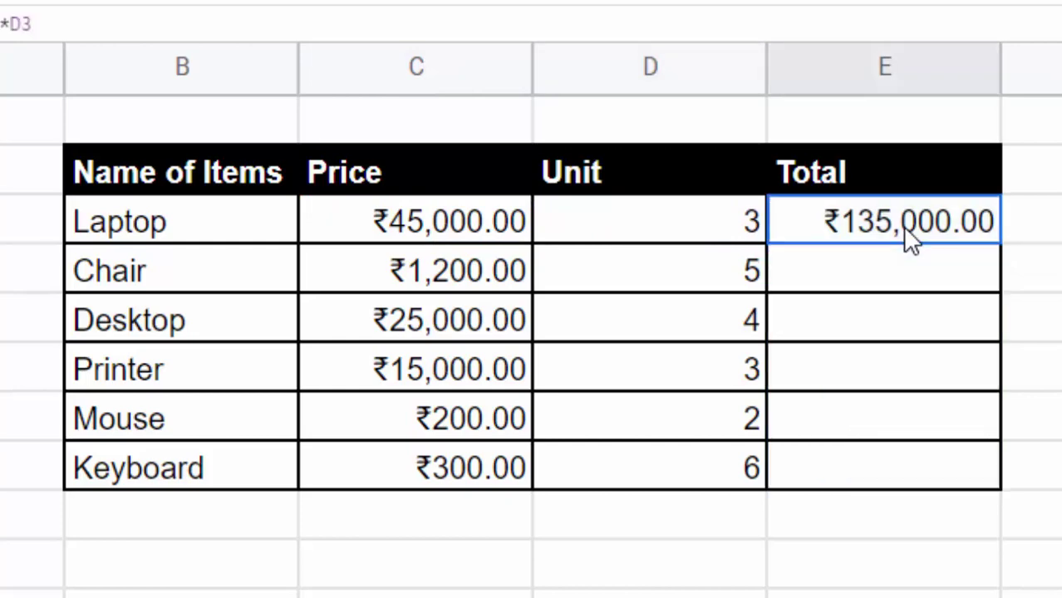
double_click(1003, 244)
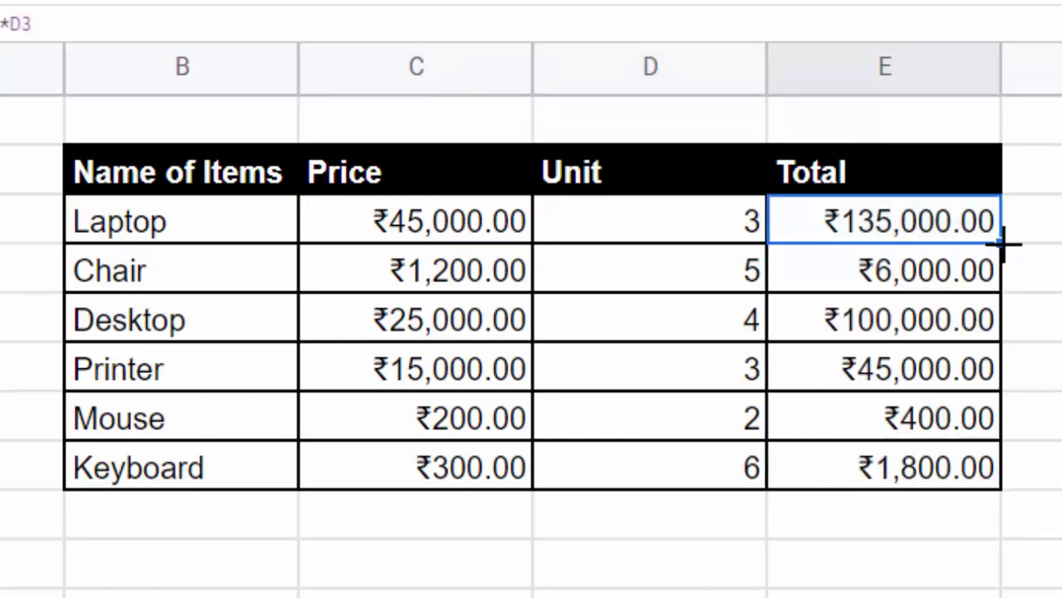
left_click(950, 535)
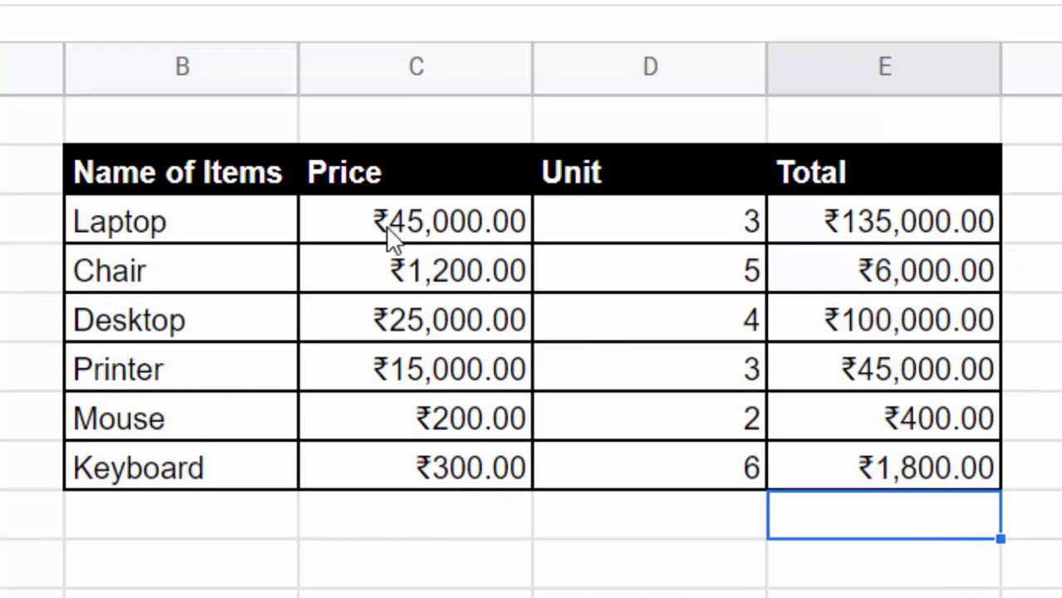
Step: Create a filter on every column of the item table B2:E8
left_click(198, 173)
left_click_drag(284, 174, 773, 223)
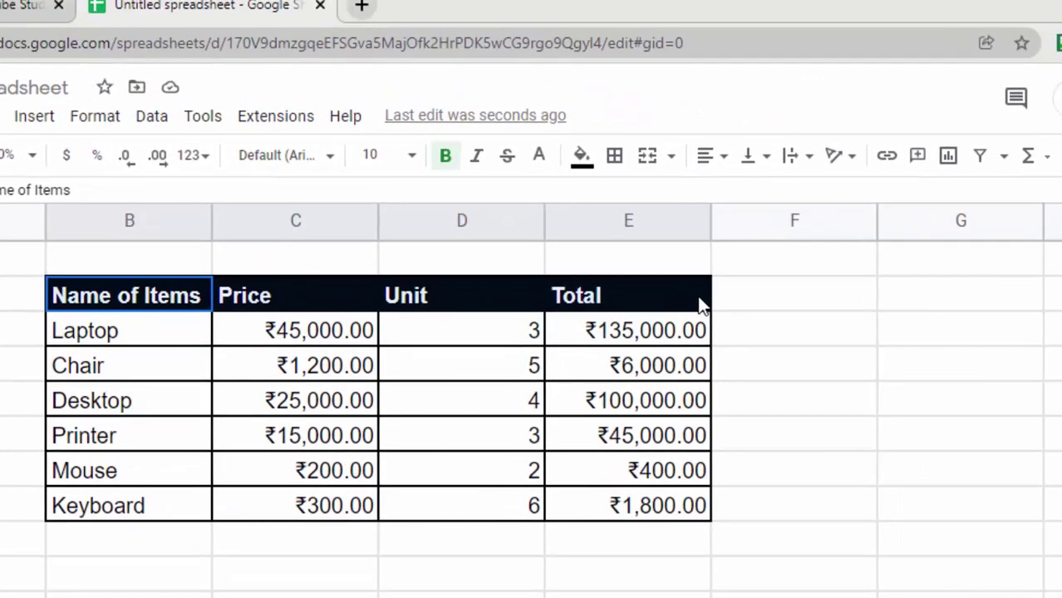
left_click_drag(702, 378, 687, 509)
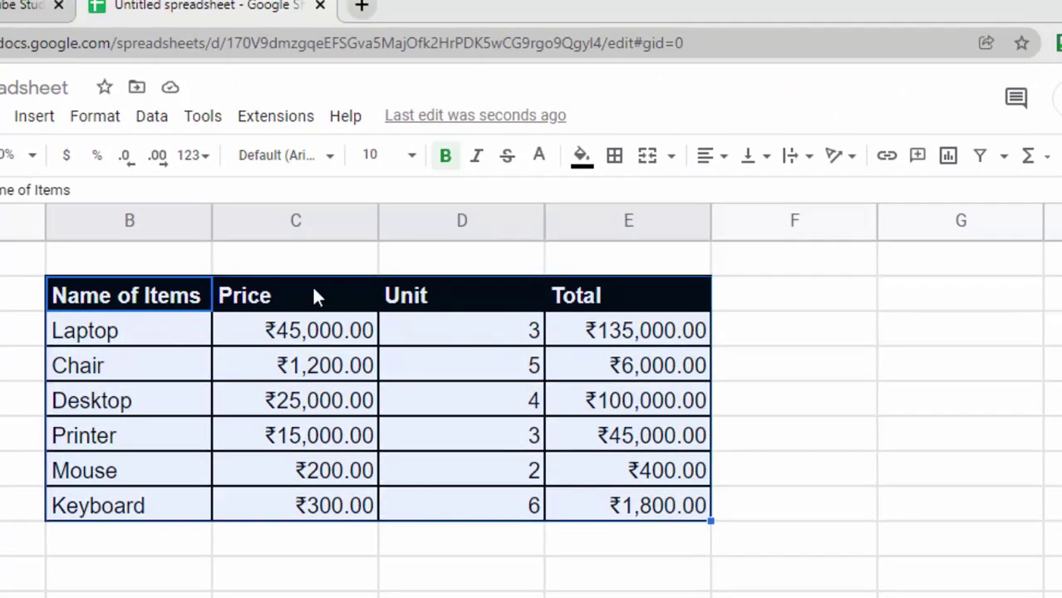
left_click(1004, 156)
left_click(980, 156)
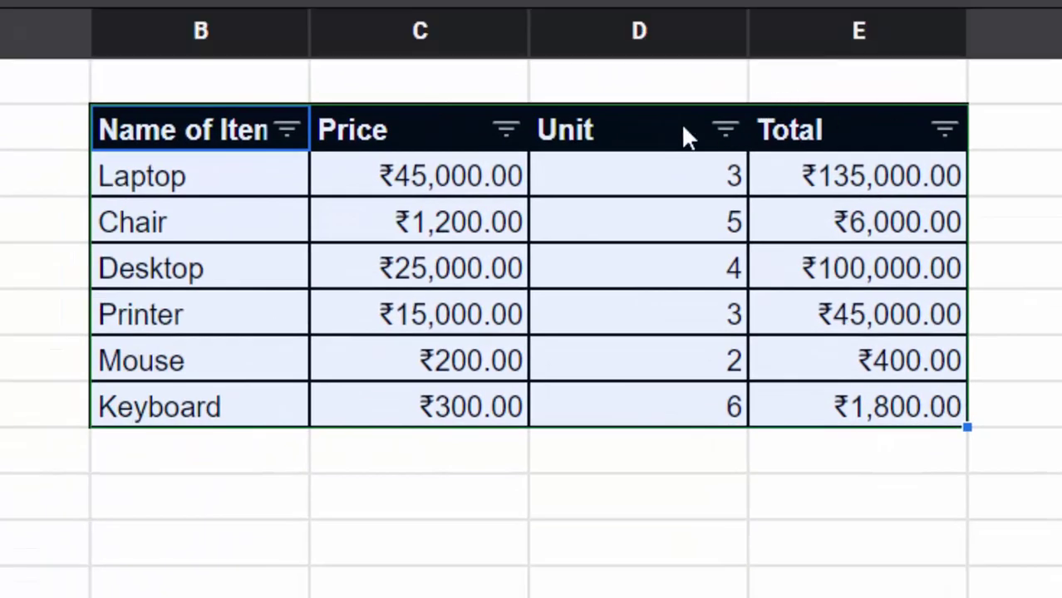
Step: Filter Name of Items to hide the Laptop and Keyboard rows
left_click(286, 129)
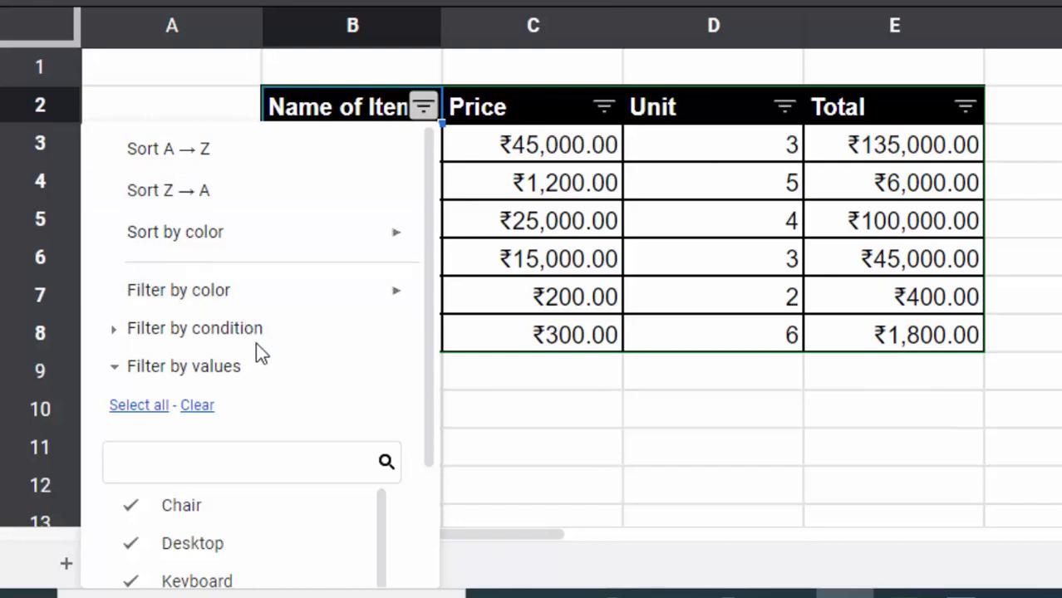
scroll(261, 362, "down", 2)
scroll(348, 535, "down", 1)
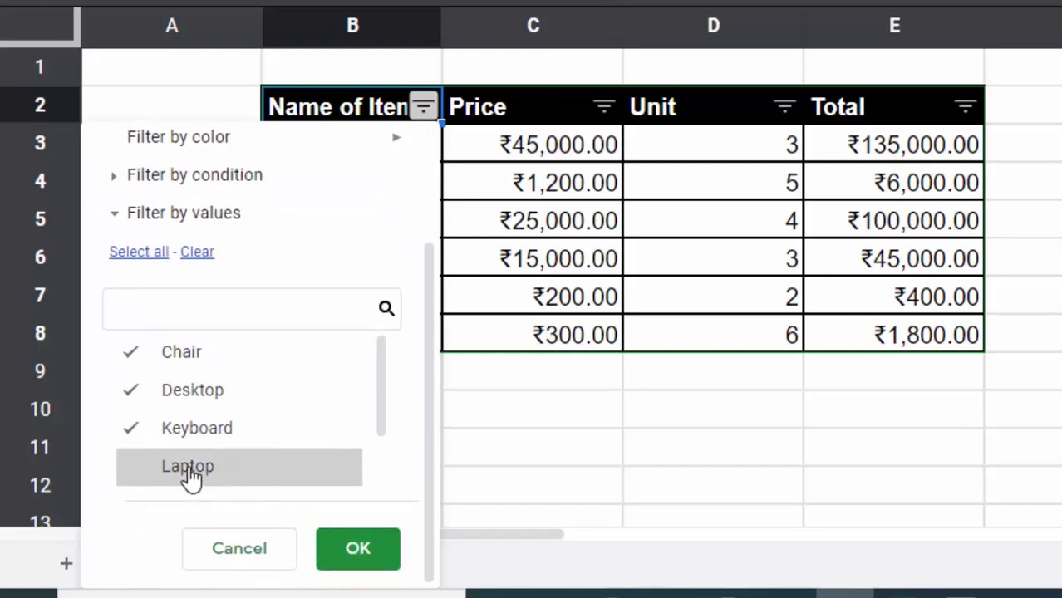
left_click(189, 429)
left_click(358, 551)
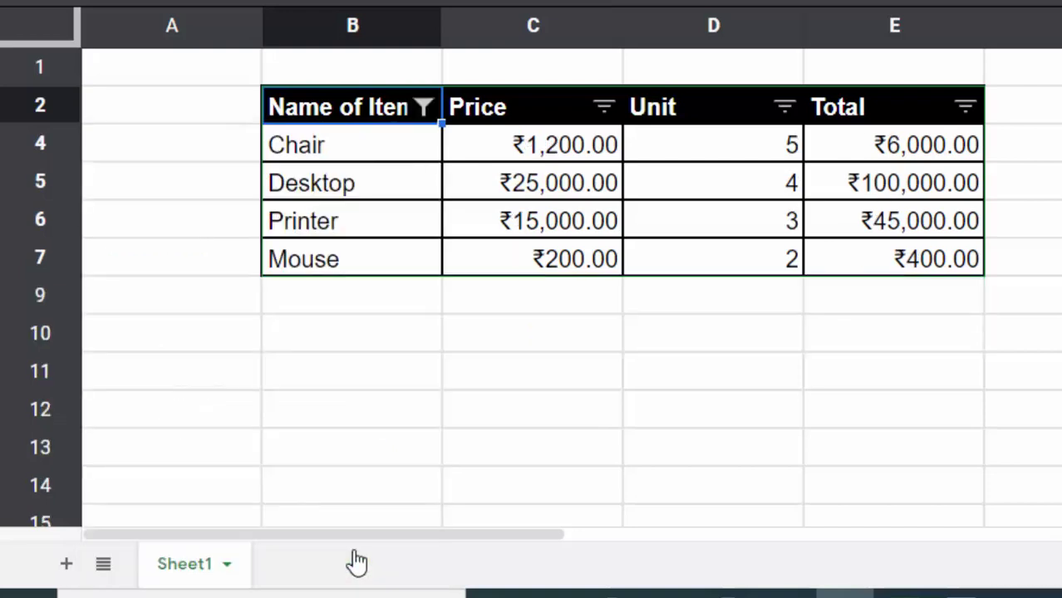
Step: Enter =SUM(E3:E8) in E9 beneath the Total column
left_click(864, 301)
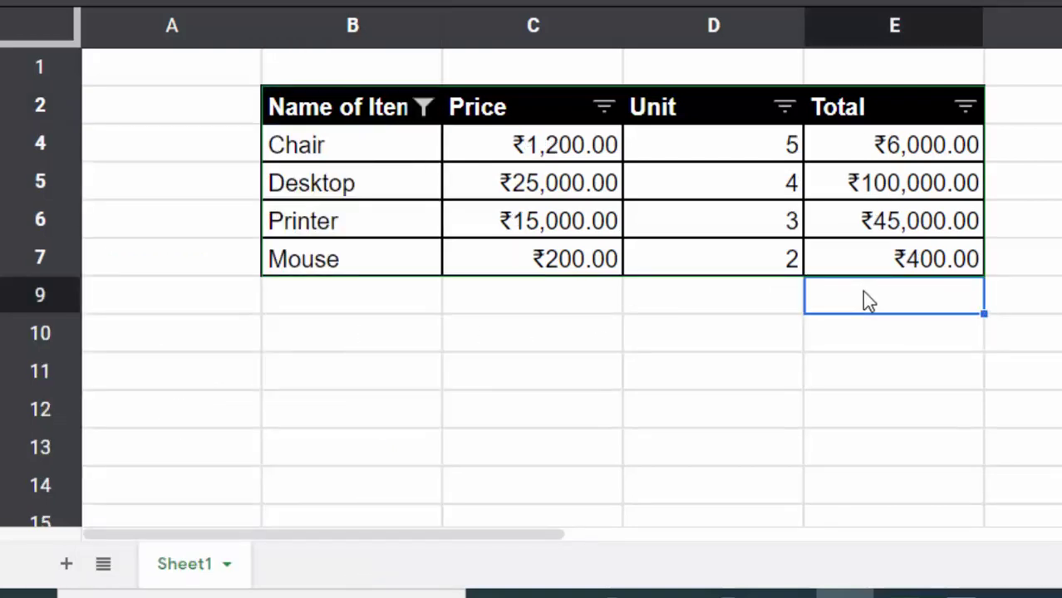
type("=")
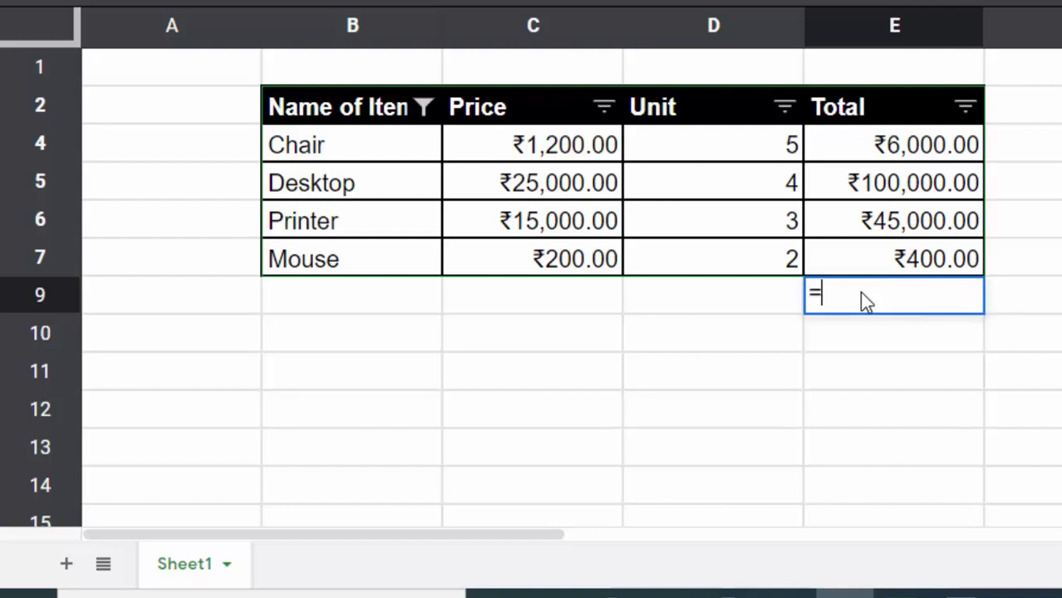
type("s")
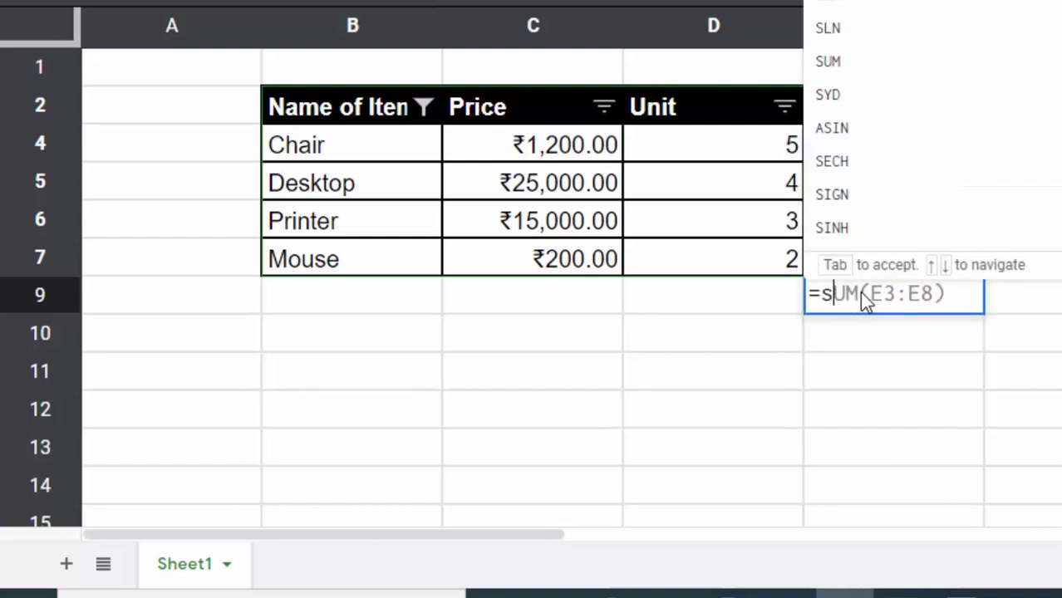
key("Tab")
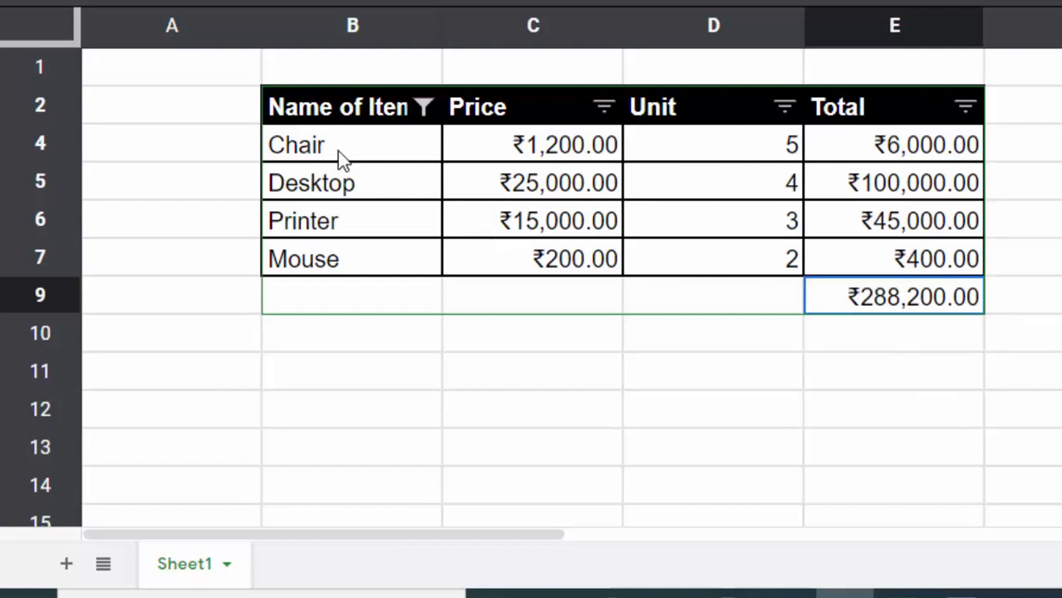
Step: Re-include Laptop in the Name of Items filter so all six items show
left_click(424, 106)
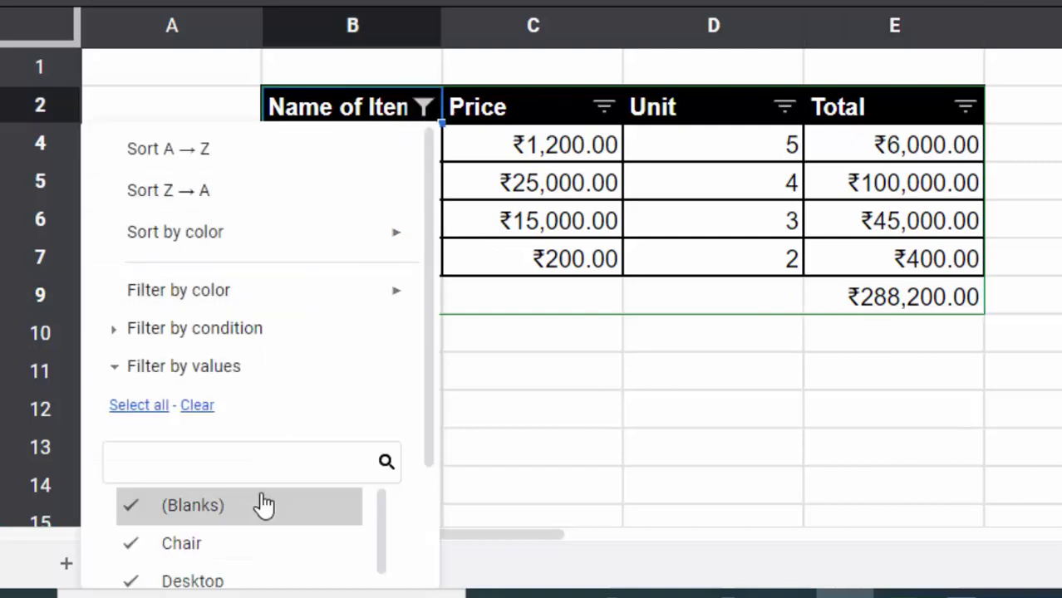
scroll(261, 505, "down", 3)
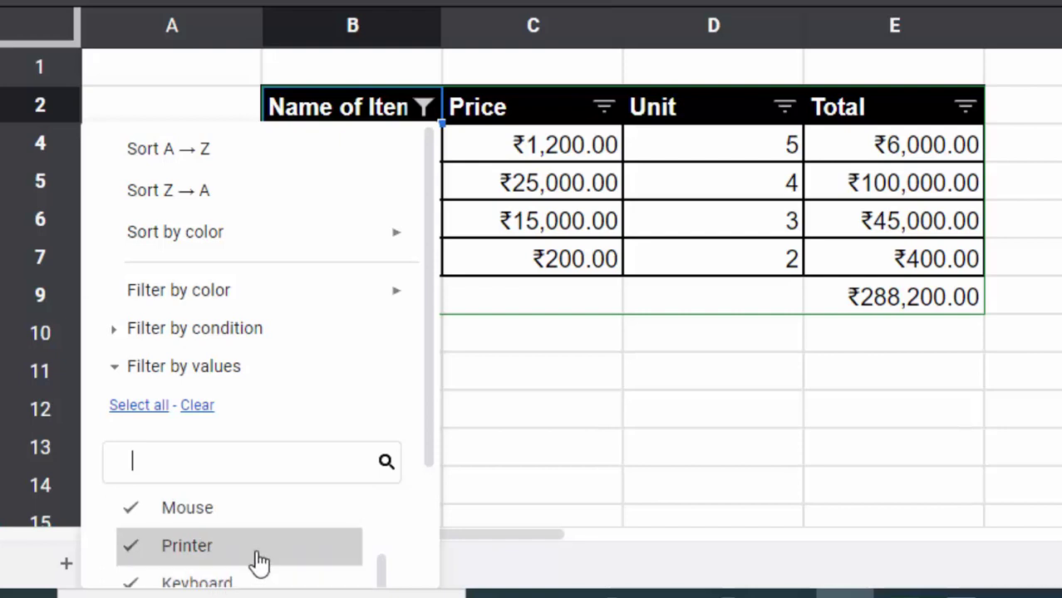
scroll(261, 562, "down", 2)
left_click(241, 513)
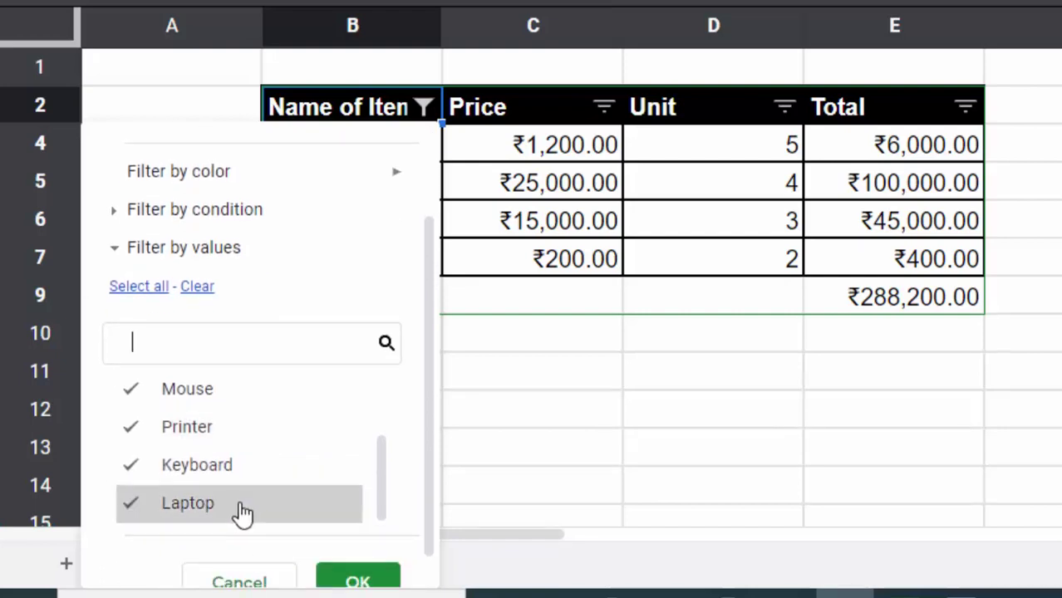
scroll(379, 581, "down", 1)
left_click(379, 579)
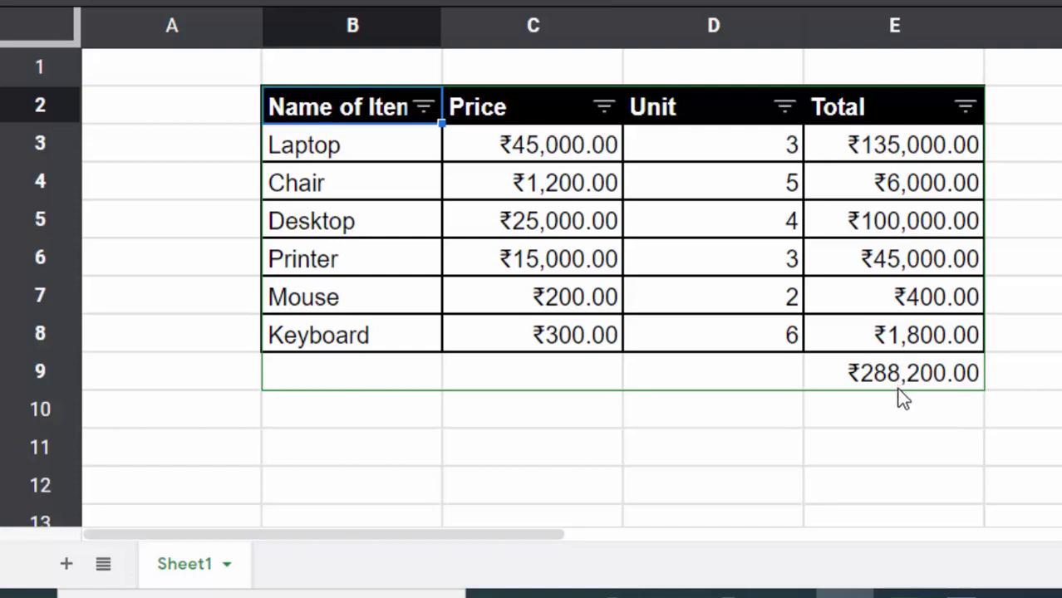
Step: Uncheck Chair and Desktop in the Name of Items filter; the SUM stays ₹288,200.00
left_click(424, 108)
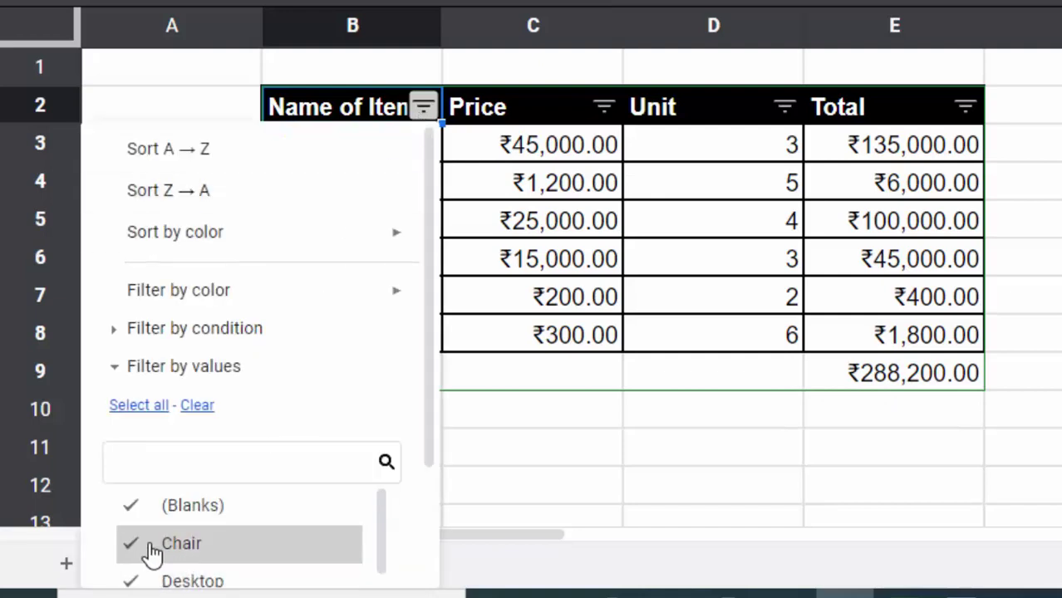
scroll(308, 513, "down", 1)
scroll(303, 513, "up", 1)
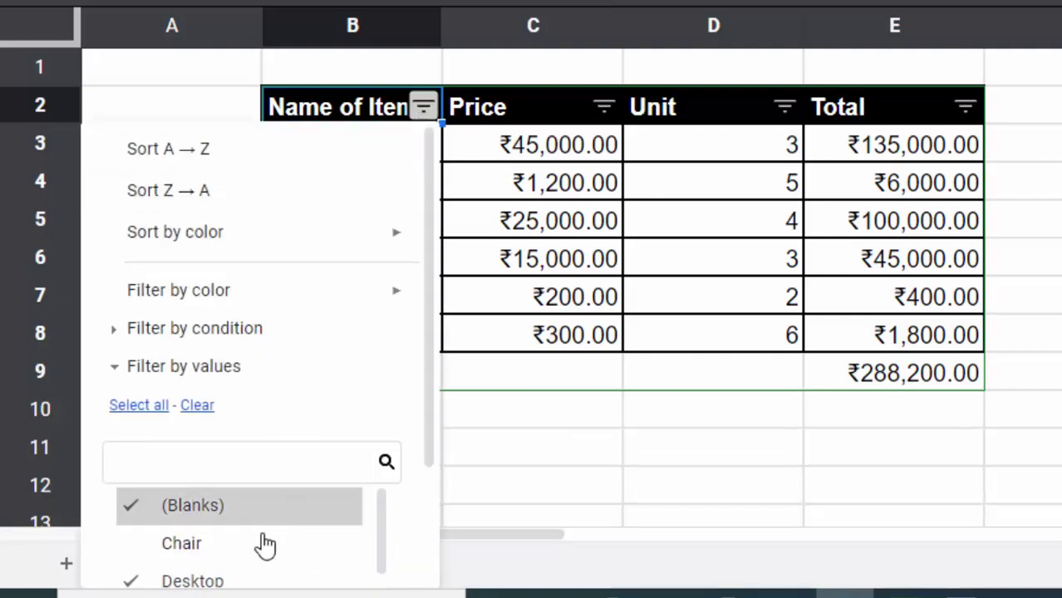
scroll(273, 547, "down", 2)
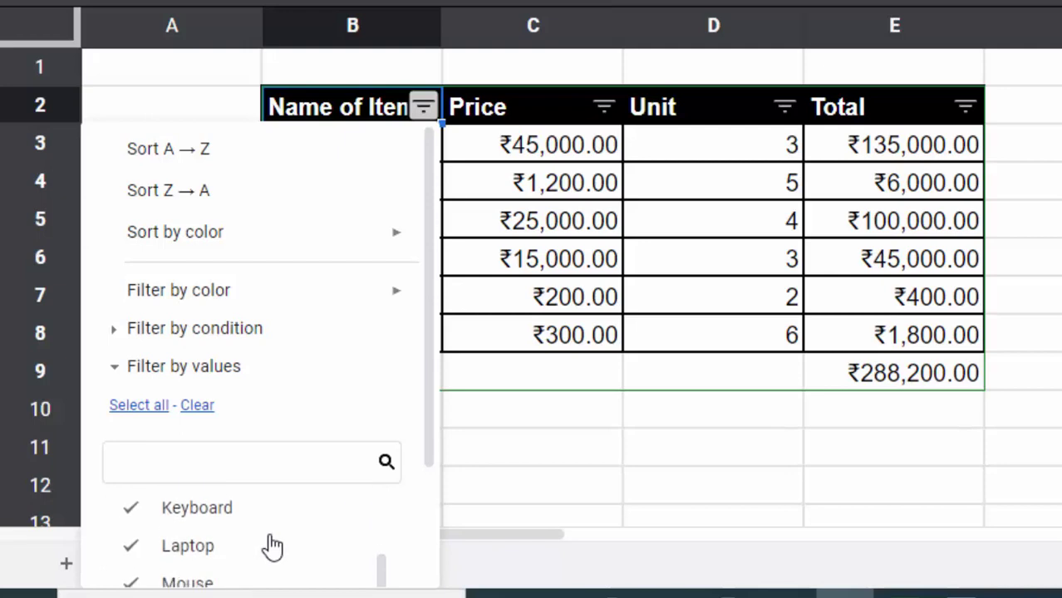
scroll(284, 571, "up", 1)
scroll(288, 570, "down", 1)
scroll(286, 572, "up", 1)
scroll(284, 573, "down", 1)
left_click_drag(434, 429, 418, 562)
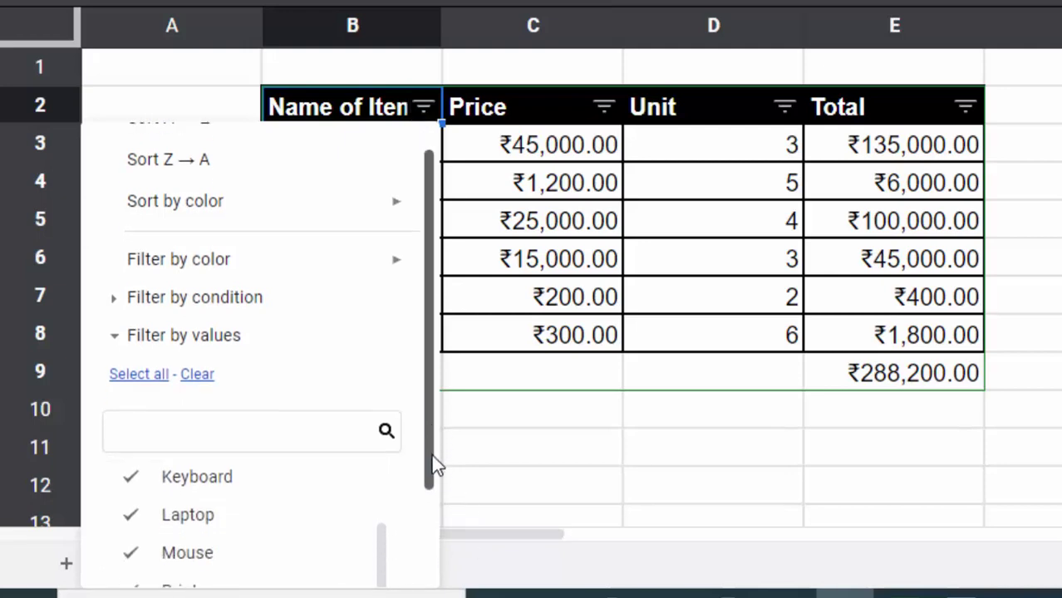
left_click(347, 558)
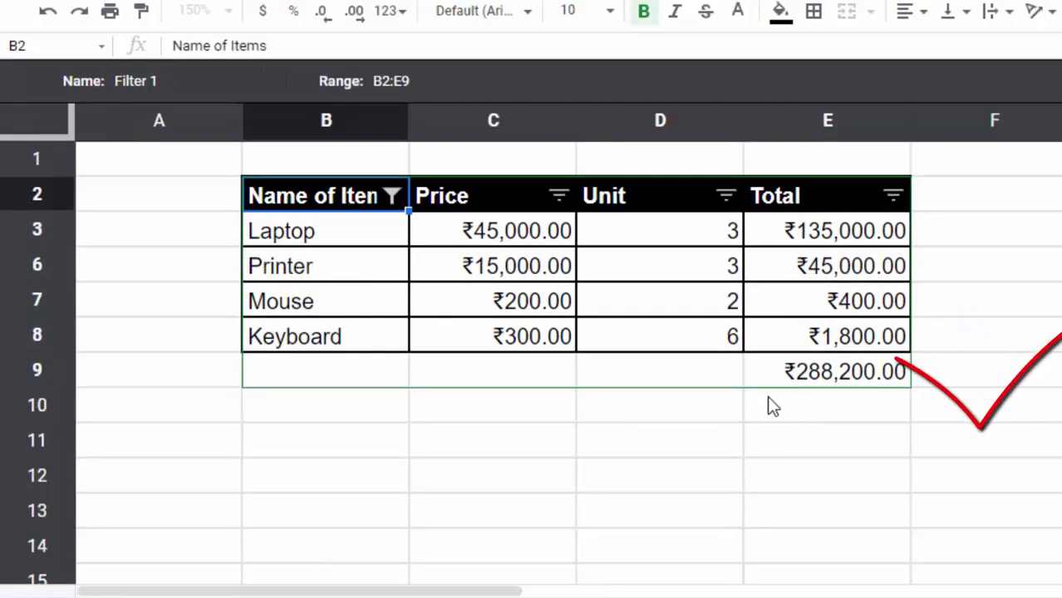
Step: Enter =SUBTOTAL(9,C3:C8) in C9, showing ₹86,700.00
left_click(834, 384)
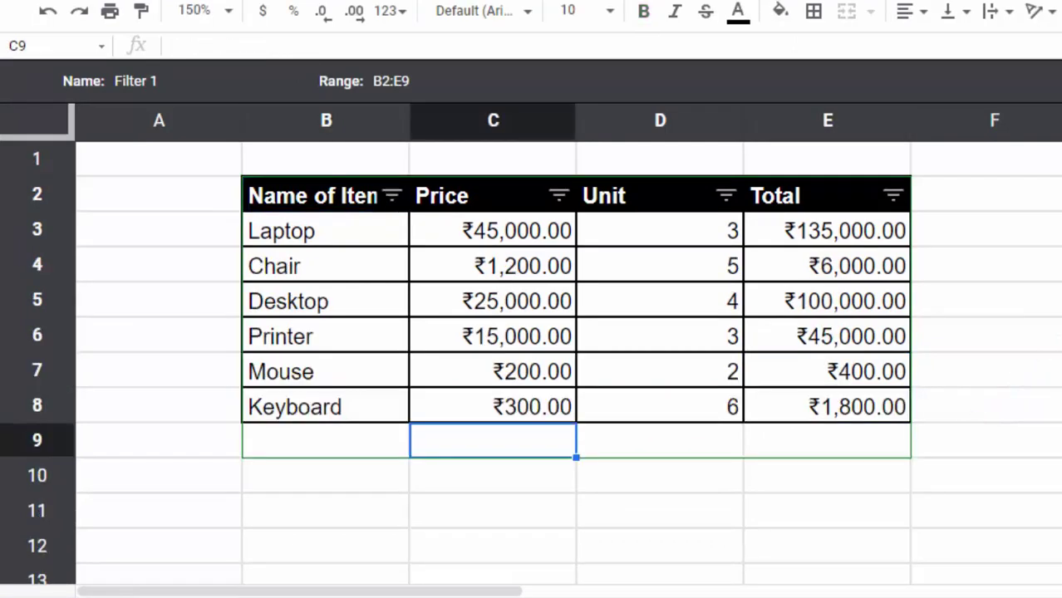
type("=")
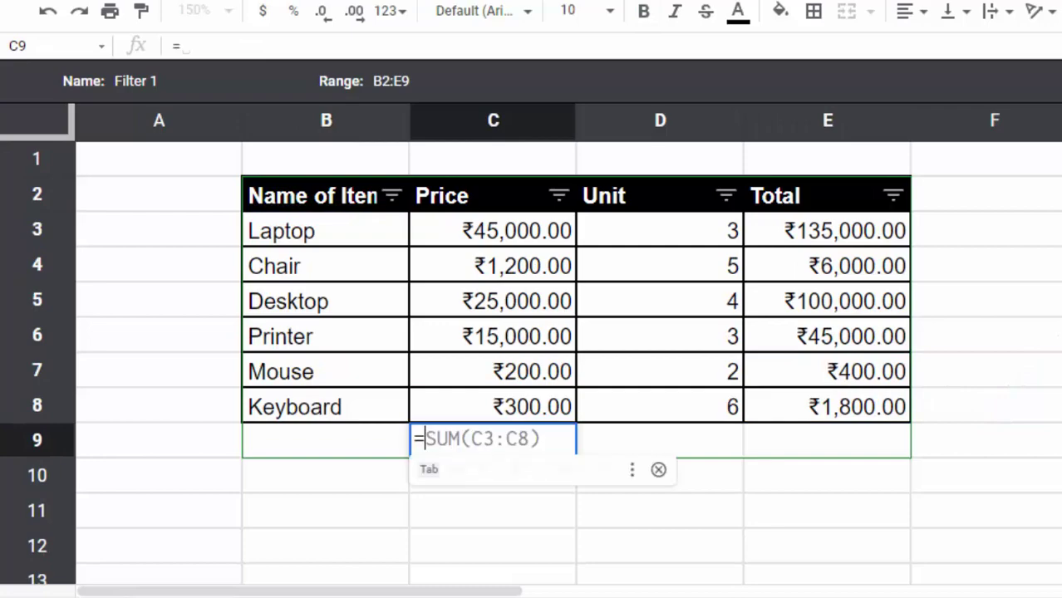
type("subt")
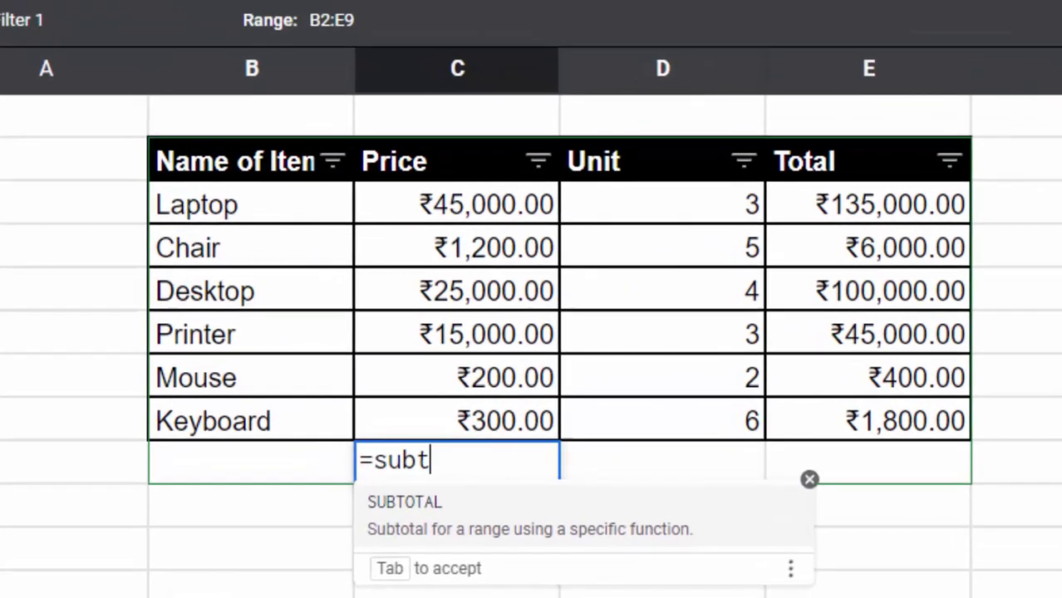
key("Tab")
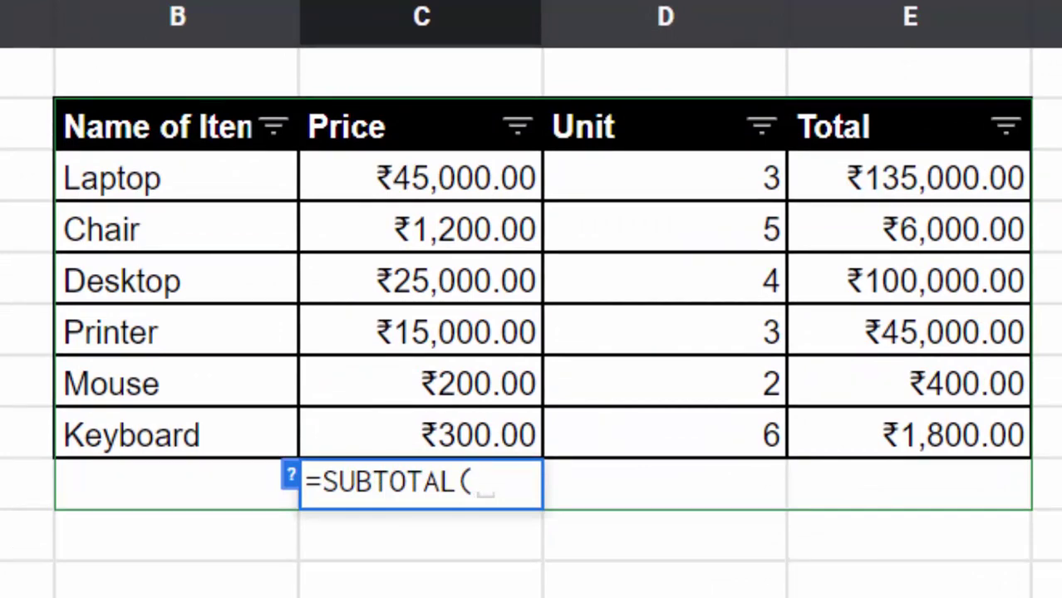
type("9")
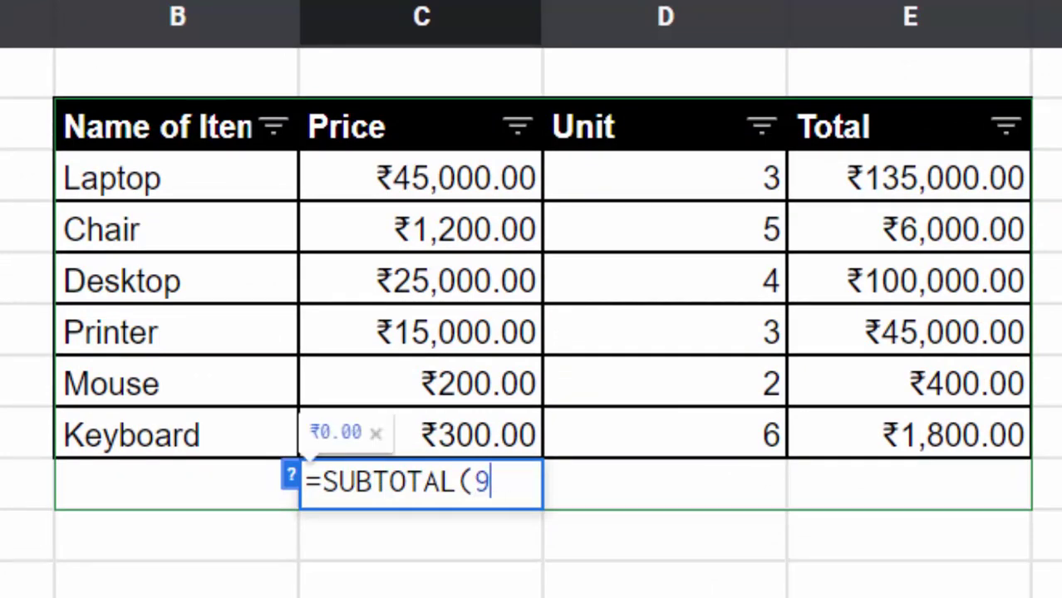
type(",")
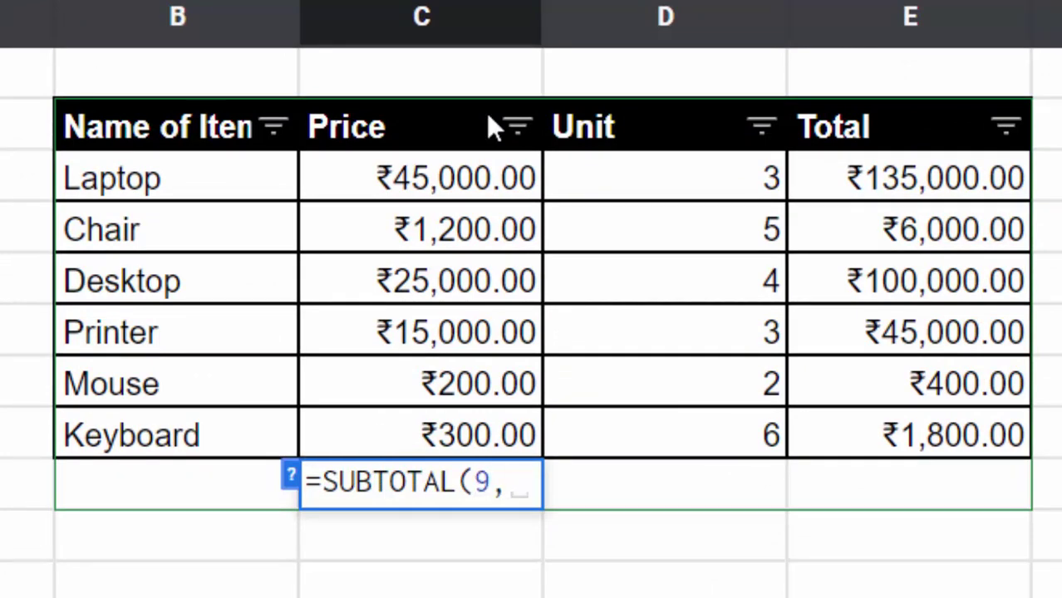
left_click_drag(462, 177, 474, 432)
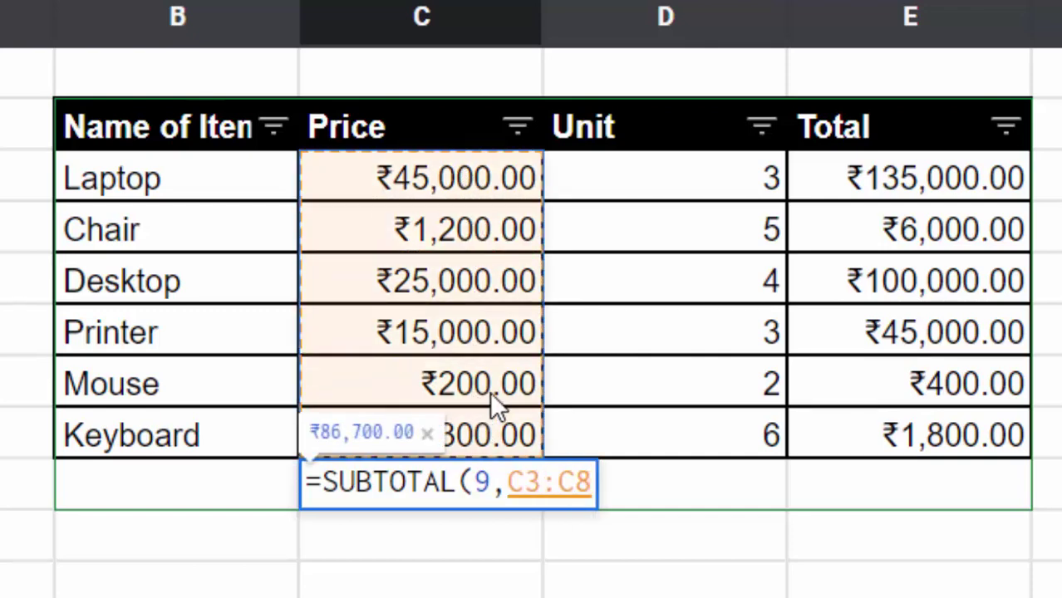
type(")")
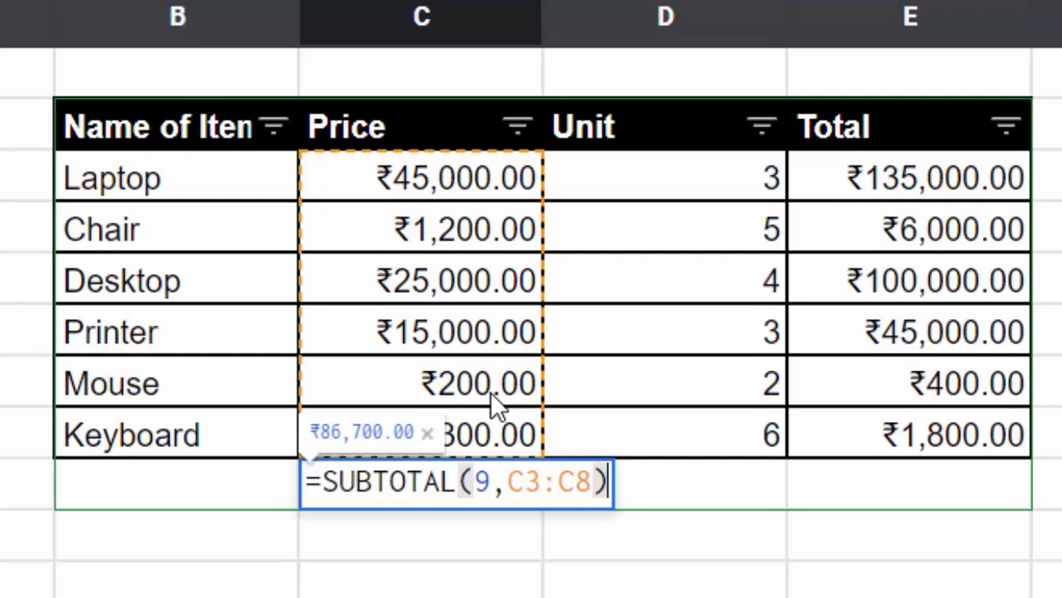
key("Return")
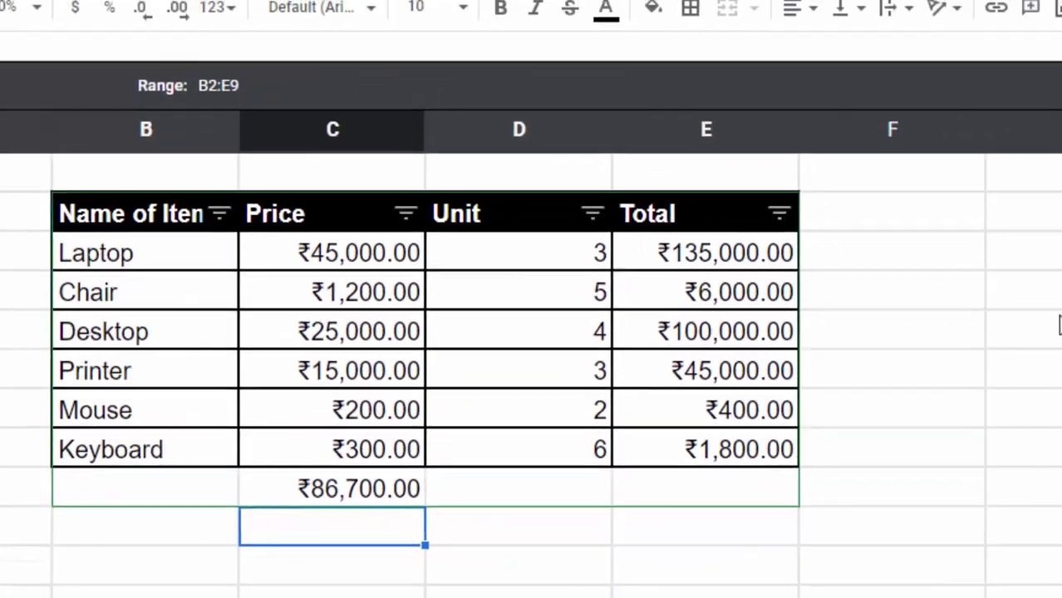
left_click(994, 320)
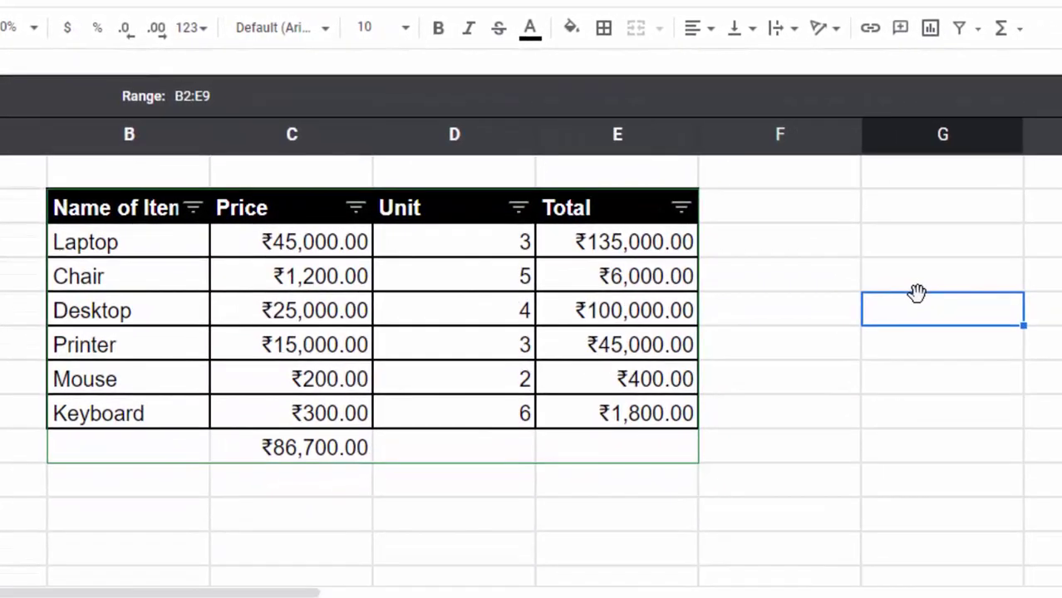
type("=")
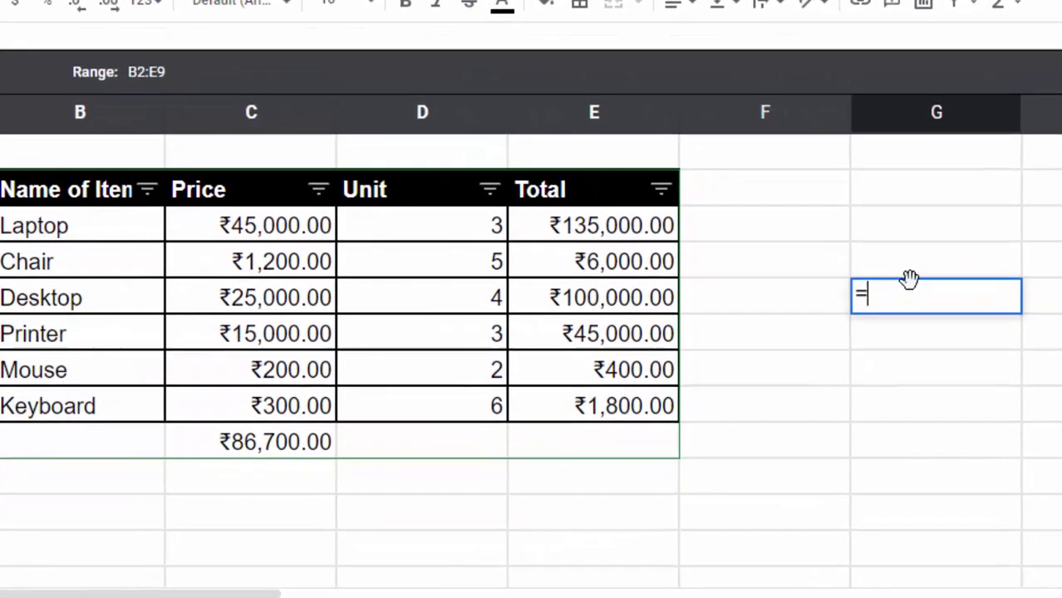
type("sum")
key("Tab")
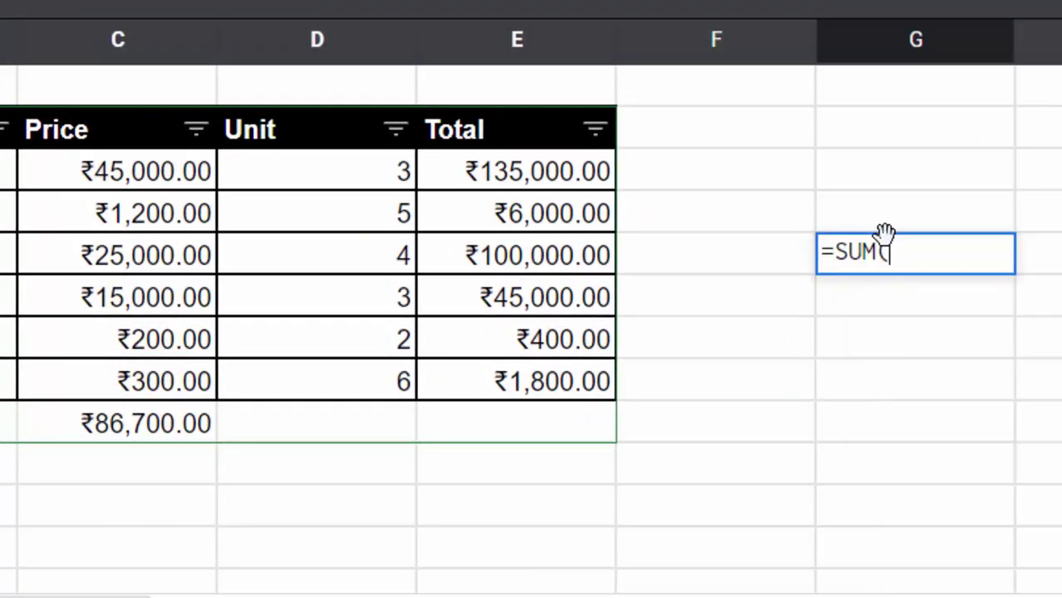
left_click_drag(129, 170, 146, 389)
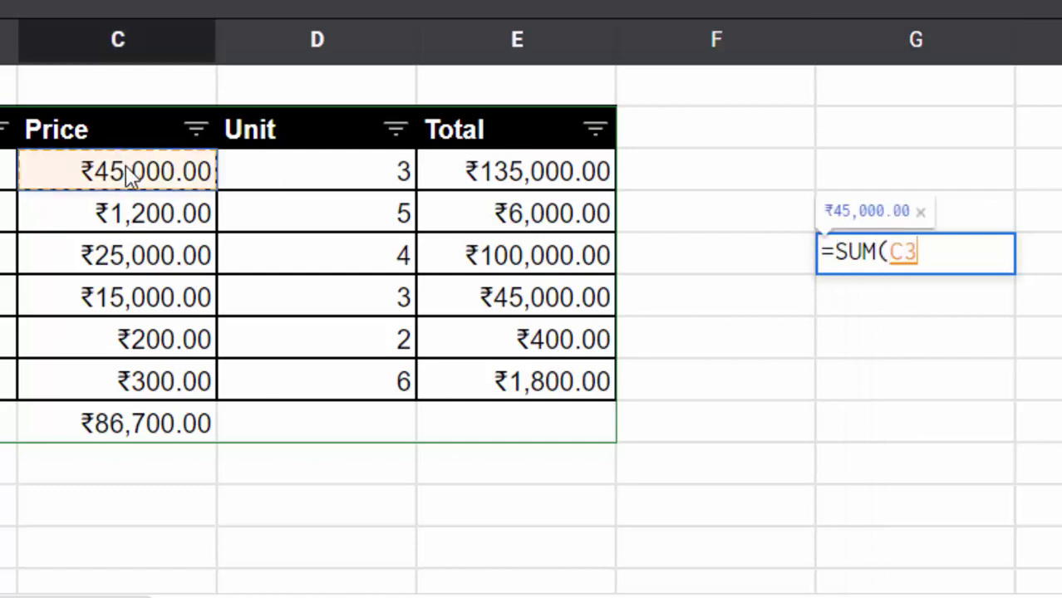
key("Return")
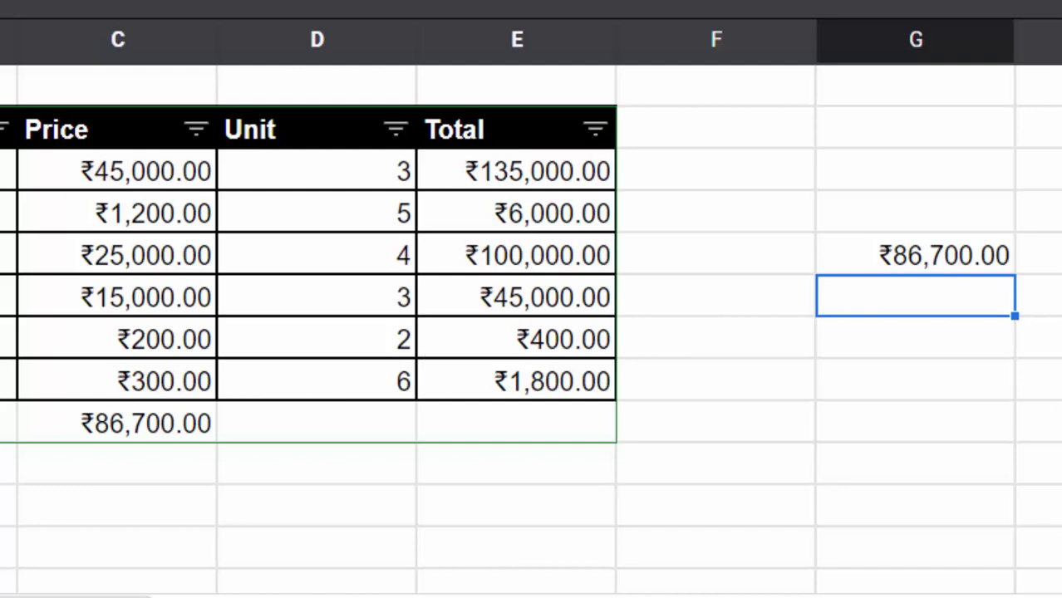
left_click(951, 264)
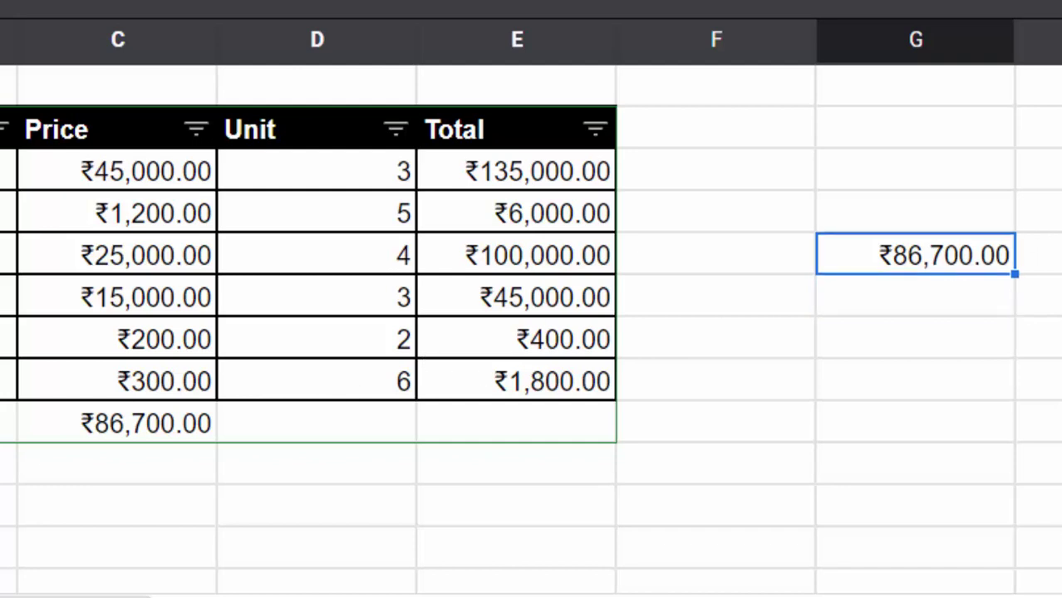
key("Delete")
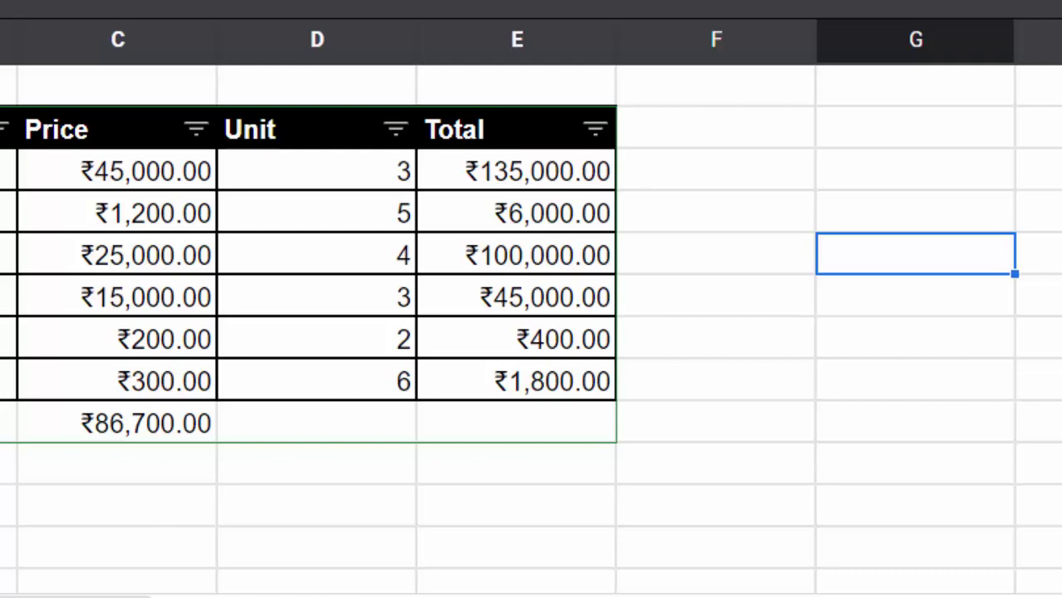
Step: Exclude ₹300.00 in the Price filter, hiding Mouse and Keyboard; SUBTOTAL drops to ₹86,200.00
left_click(197, 130)
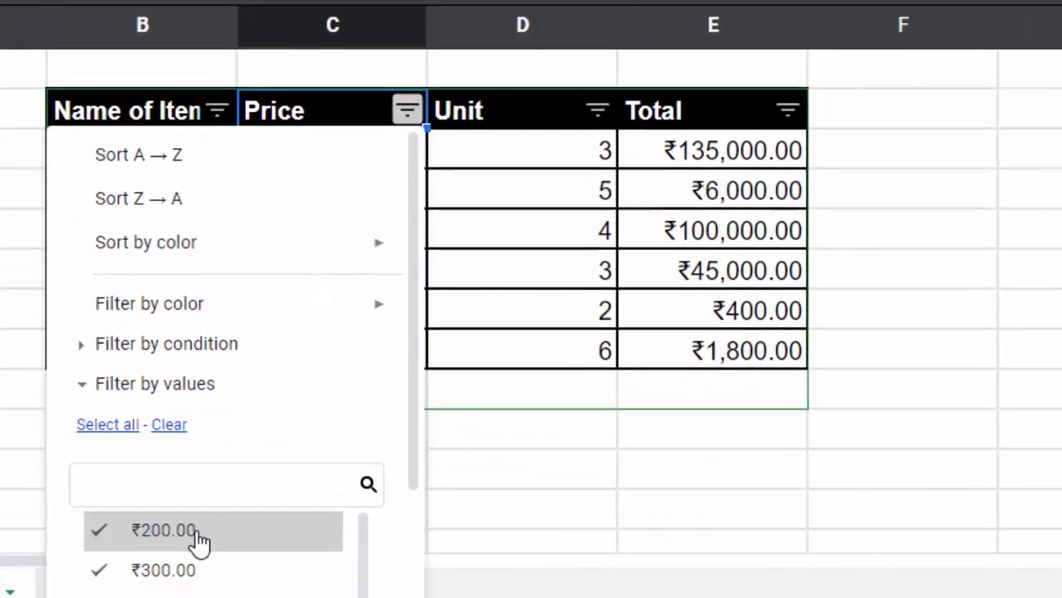
scroll(196, 536, "down", 3)
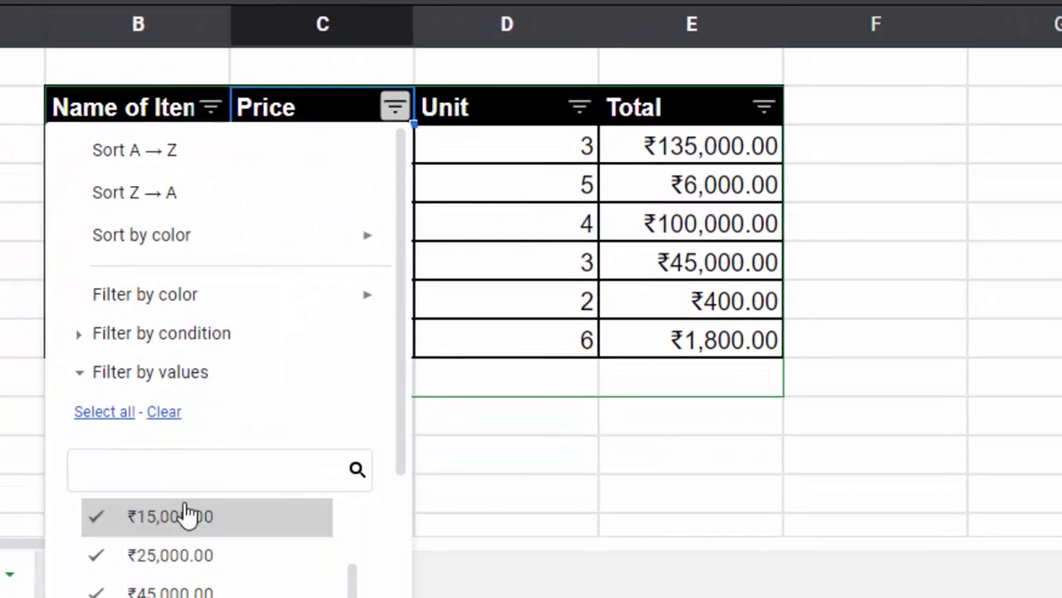
scroll(190, 525, "down", 1)
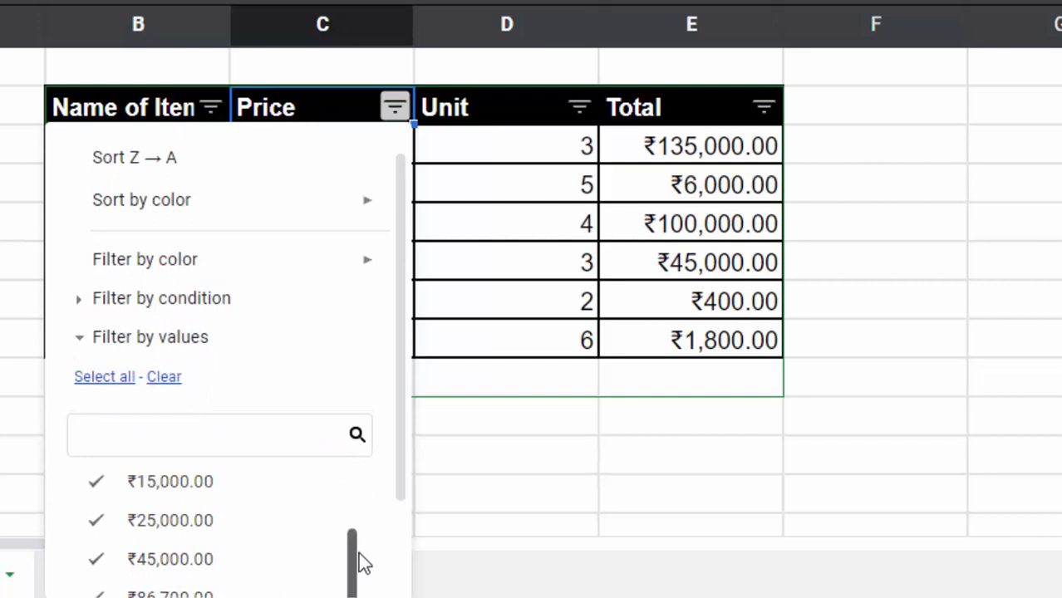
left_click_drag(358, 553, 355, 516)
left_click(97, 499)
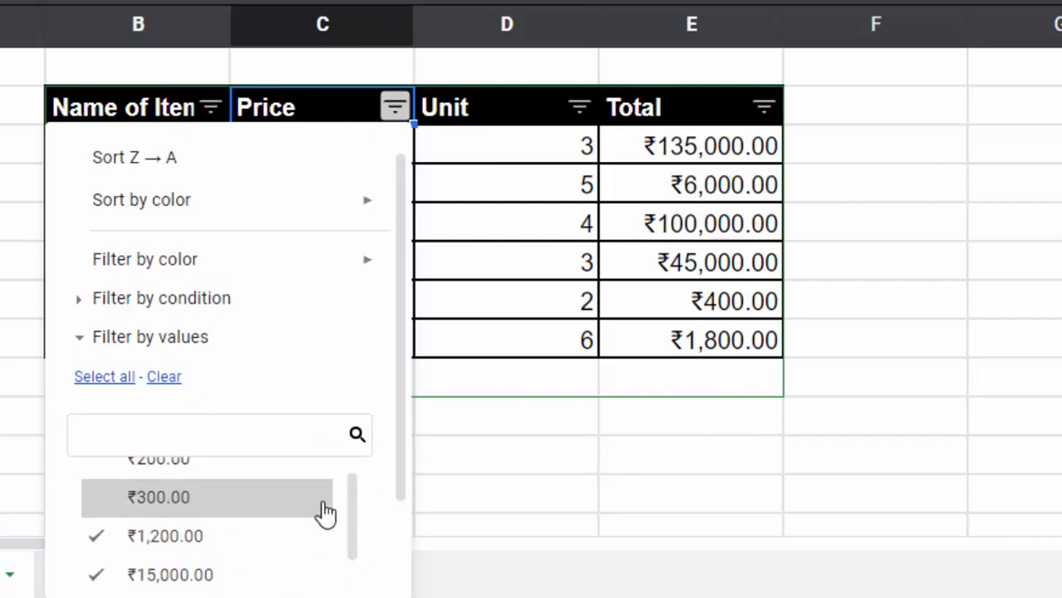
scroll(325, 514, "down", 3)
scroll(301, 529, "down", 3)
left_click(332, 559)
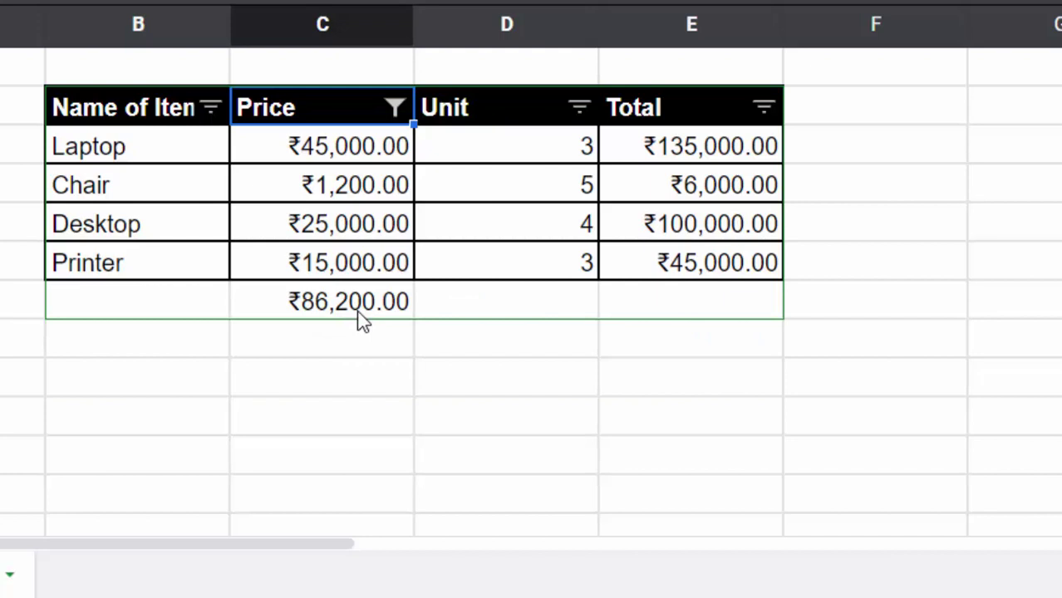
Step: Undo the Price filter and replace the C9 total with =SUM(C3:C8), showing ₹86,700.00
key("ctrl+z")
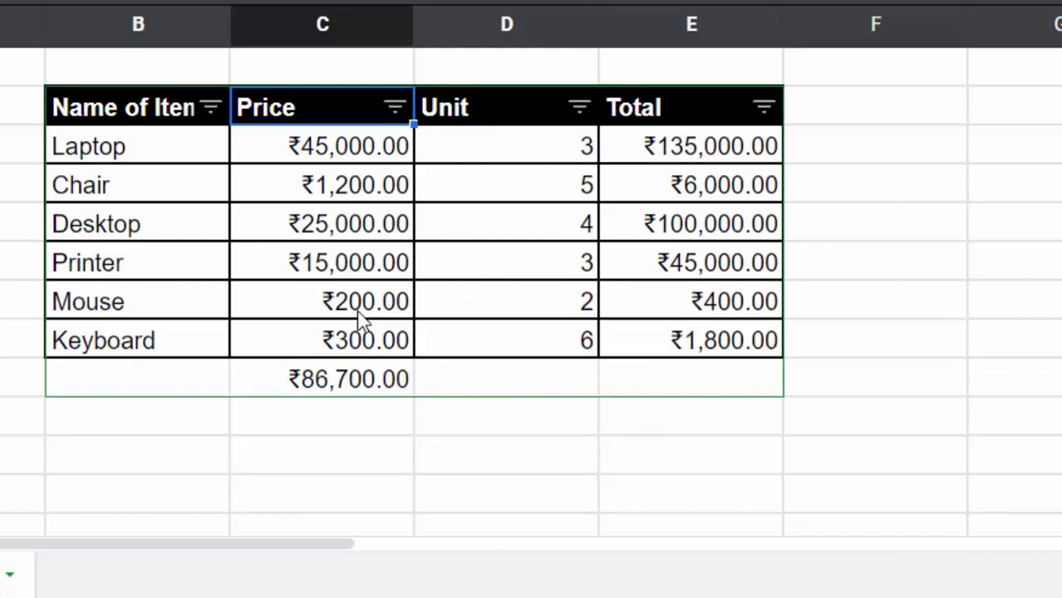
left_click(366, 380)
key("Delete")
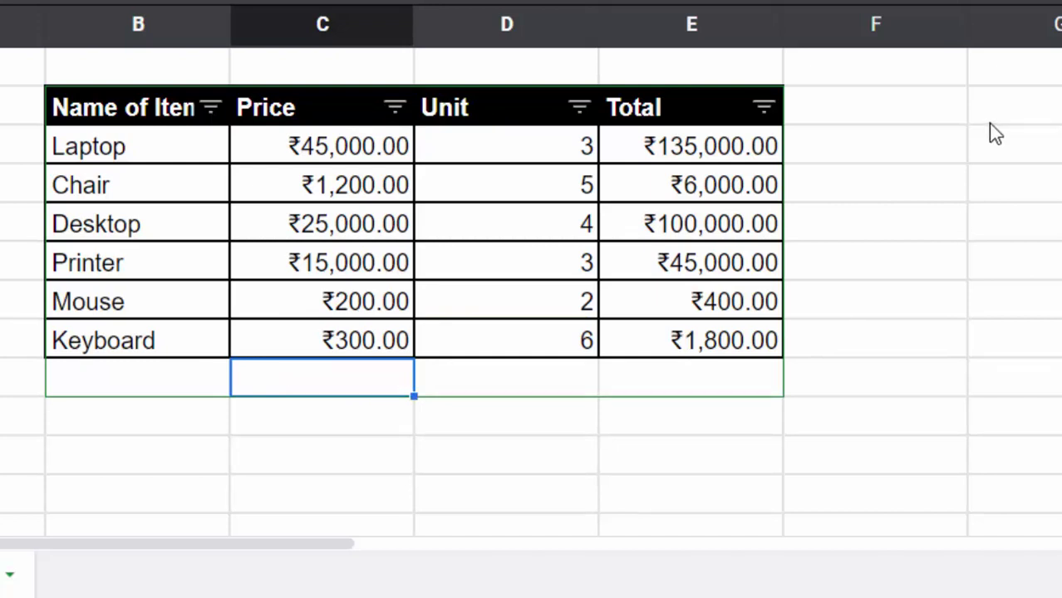
type("=sum")
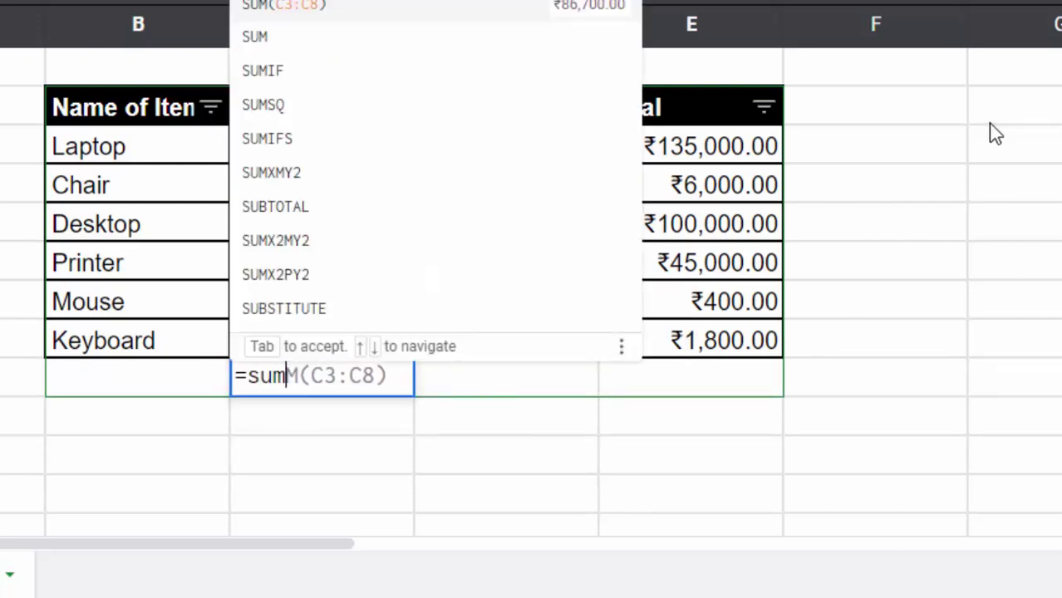
key("Tab")
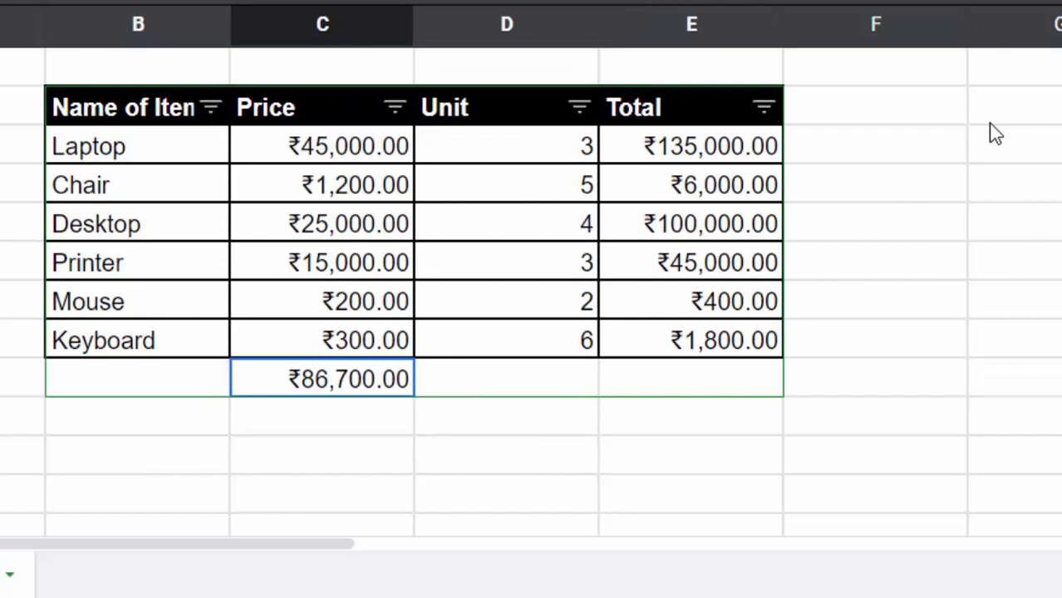
key("F2")
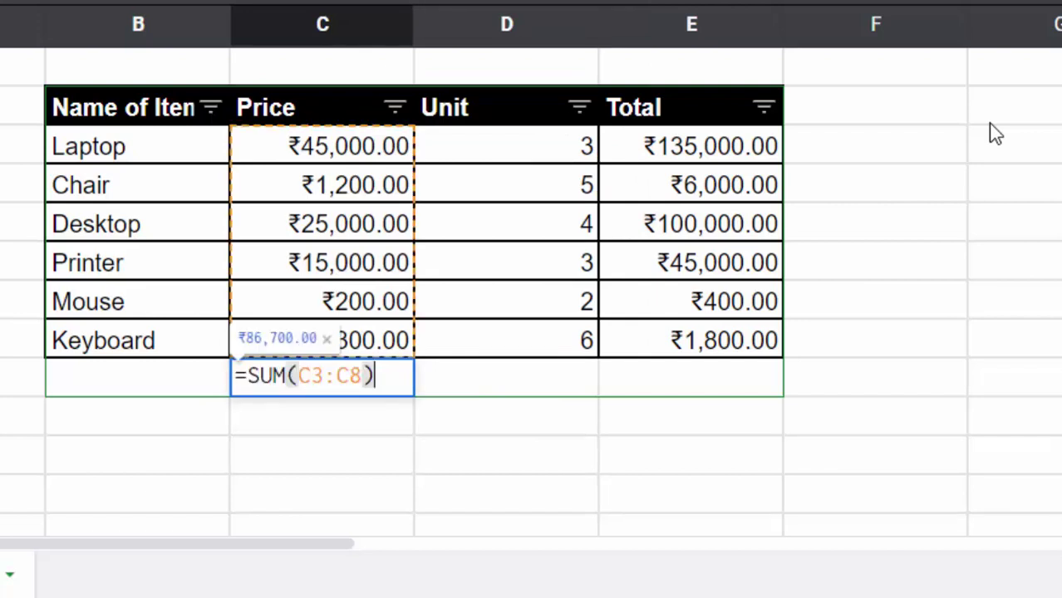
key("Return")
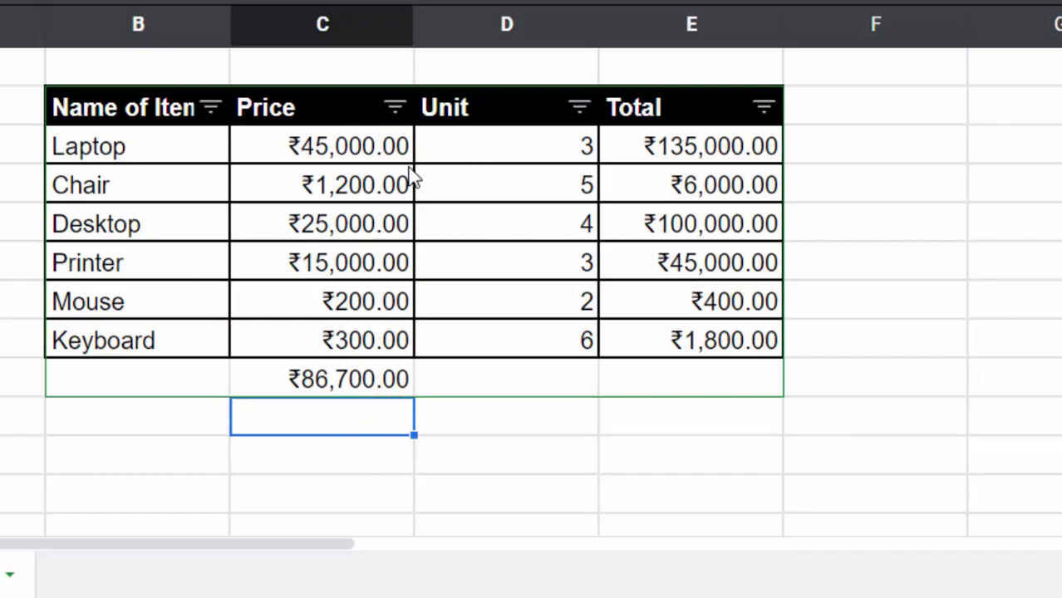
Step: Exclude ₹1,200.00 in the Price filter to hide the Chair row
left_click(392, 109)
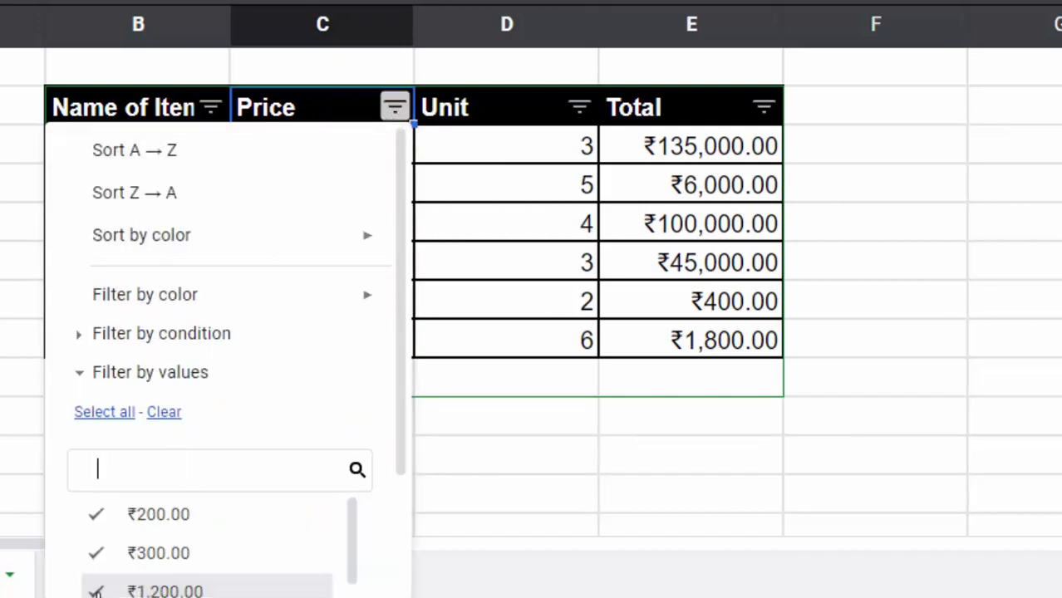
left_click(214, 590)
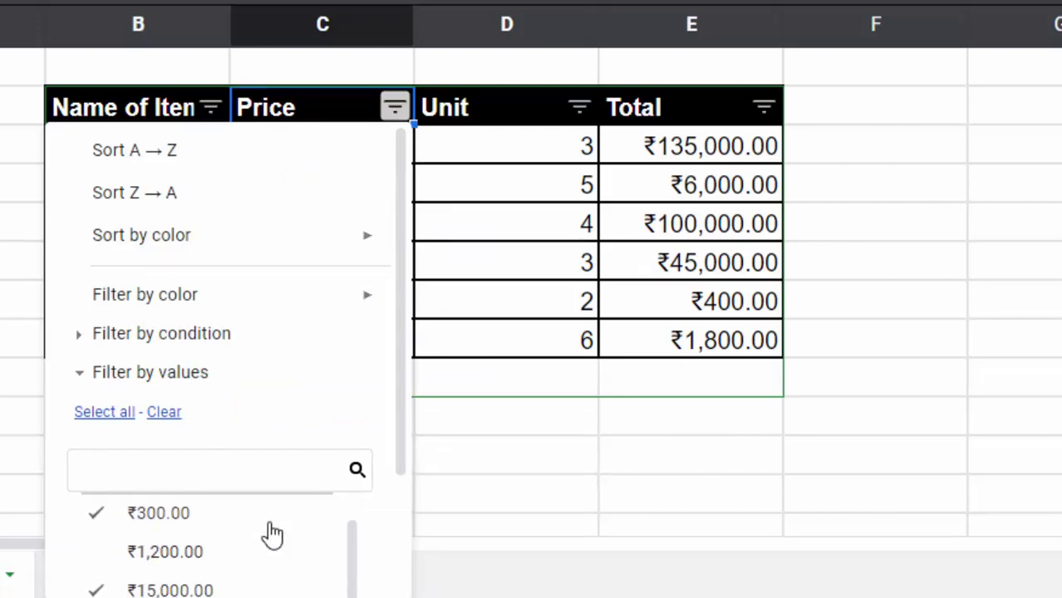
scroll(264, 553, "down", 2)
scroll(266, 565, "up", 3)
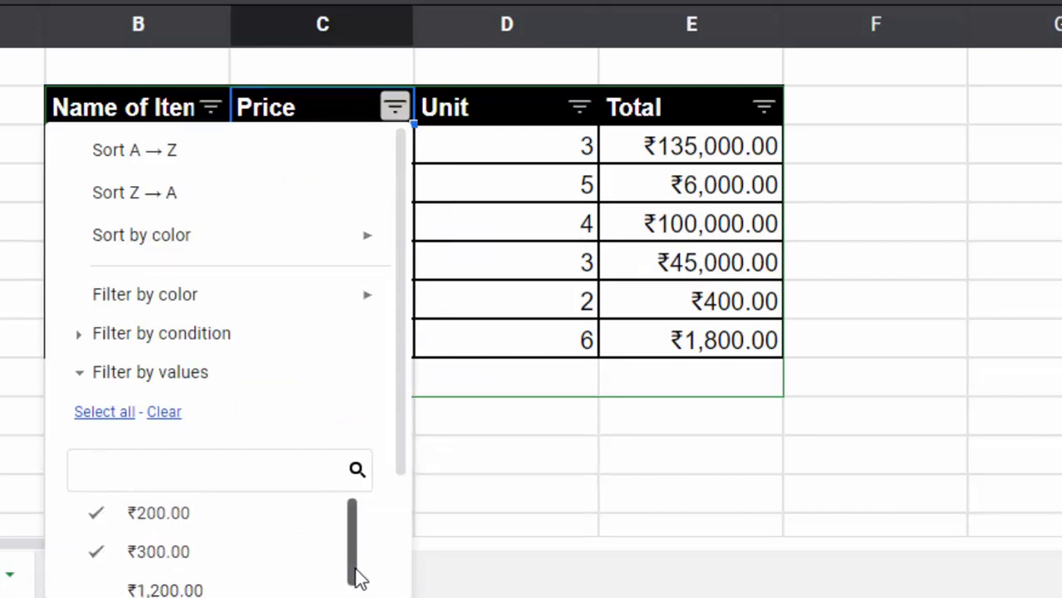
scroll(358, 578, "down", 2)
left_click_drag(404, 441, 387, 589)
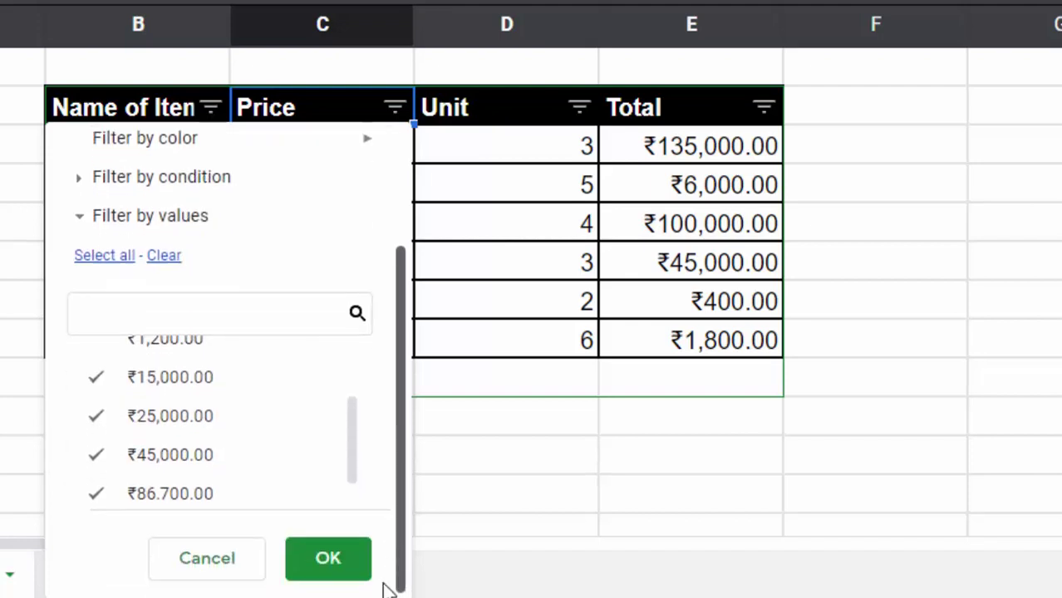
left_click(316, 559)
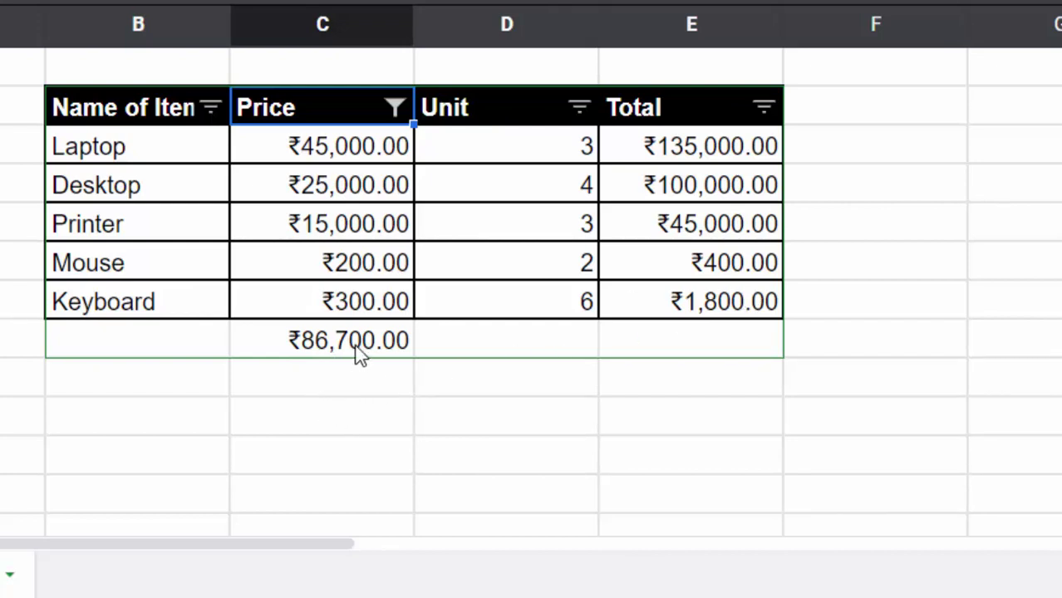
Step: Delete the Price total and re-include ₹1,200.00 so all six rows show
left_click(359, 353)
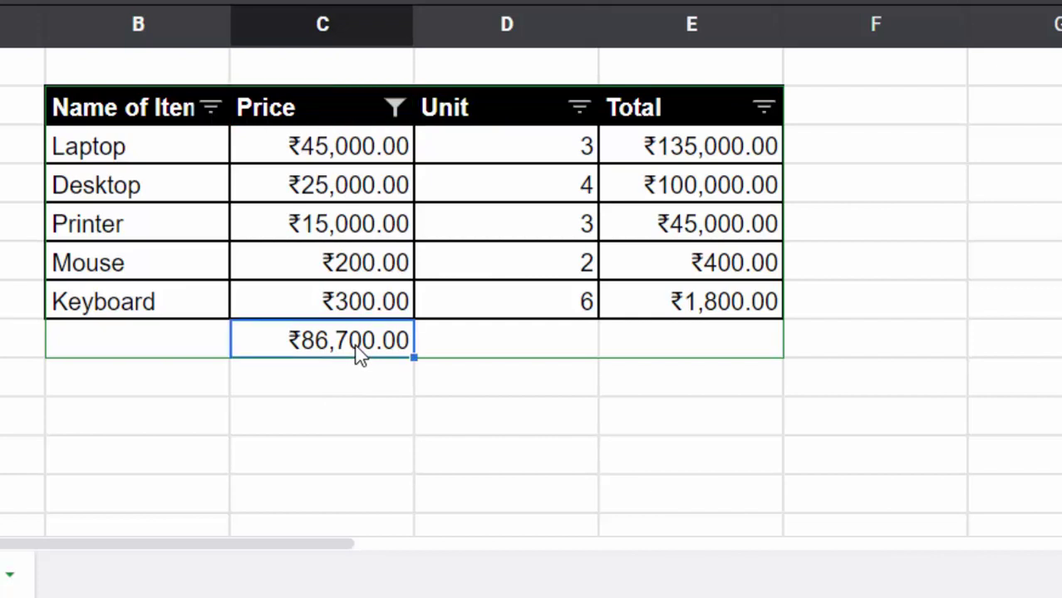
key("Delete")
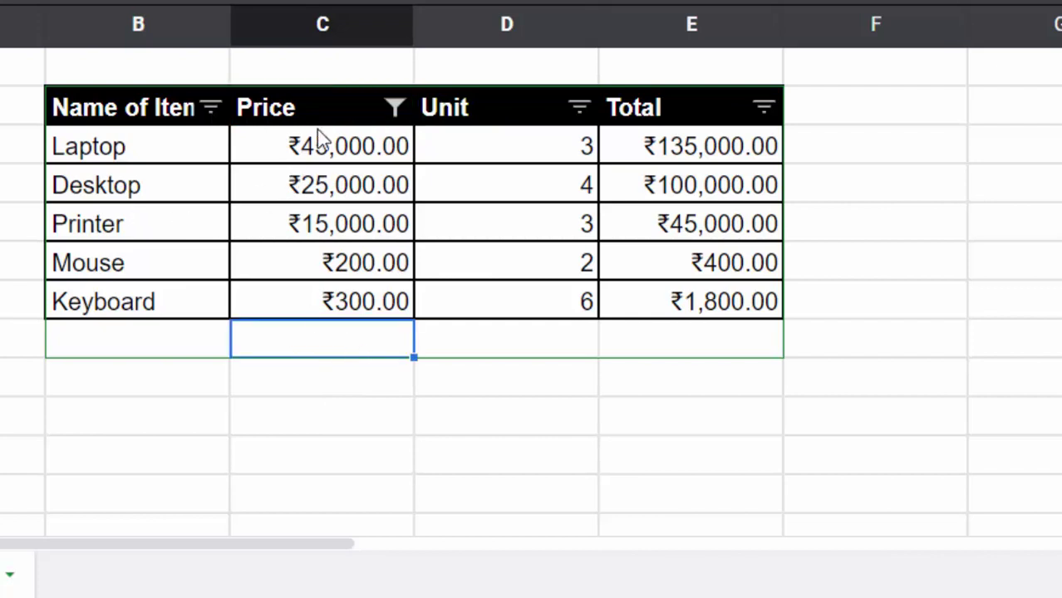
left_click(395, 107)
scroll(125, 416, "down", 2)
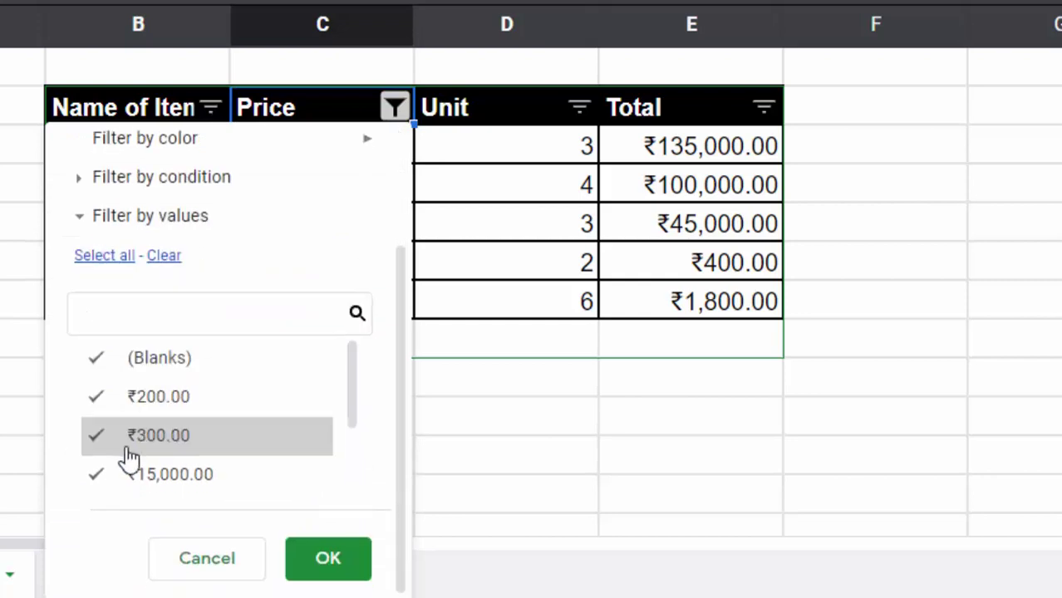
scroll(133, 466, "down", 2)
left_click(107, 482)
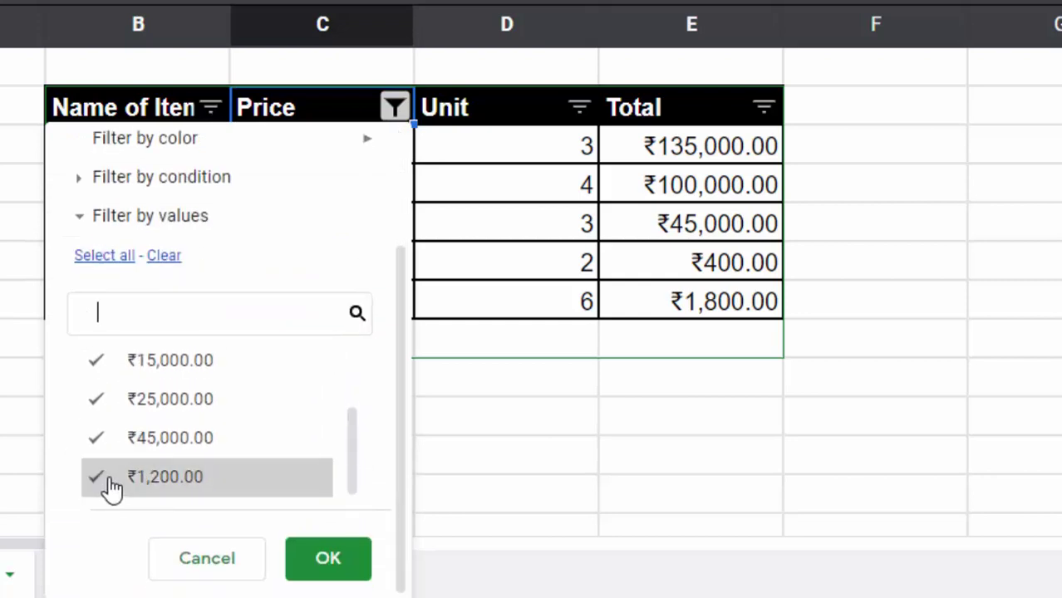
left_click(324, 562)
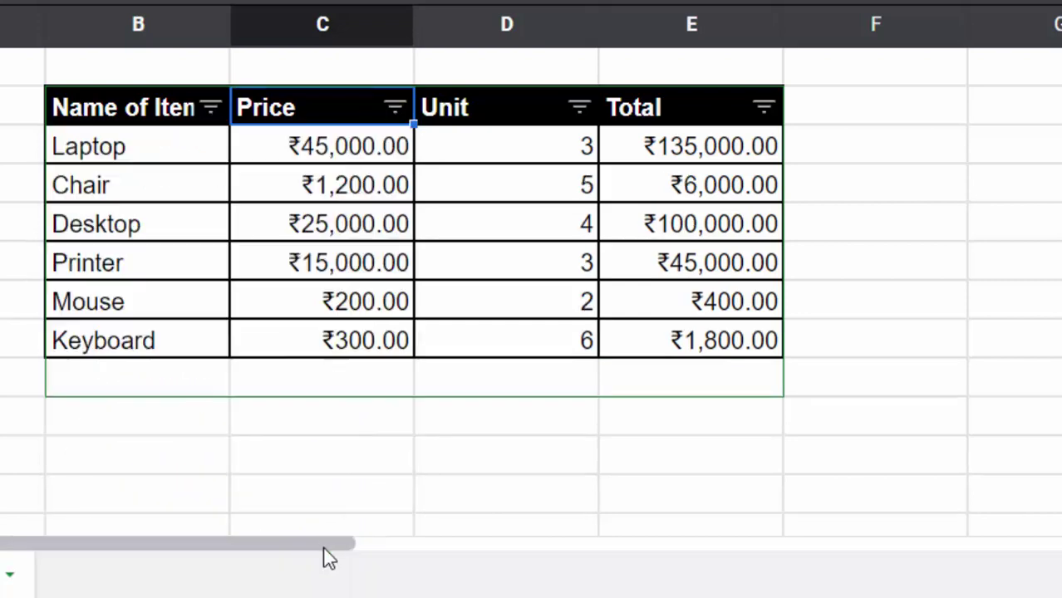
left_click(301, 379)
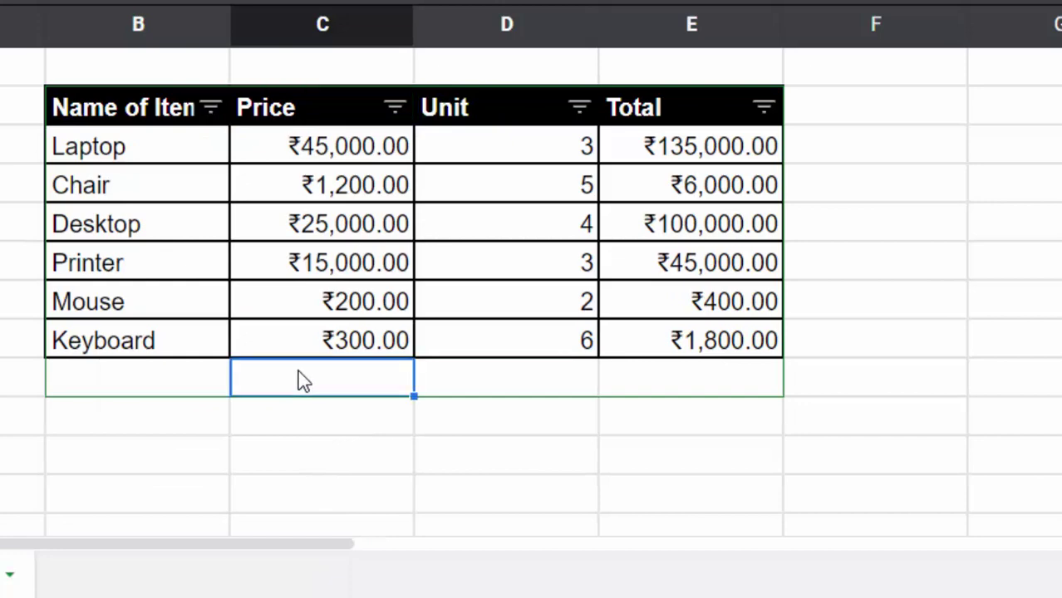
Step: Enter =SUBTOTAL(9,C3:C8) in C9 and fill it across to E9 for Unit and Total
type("=sub")
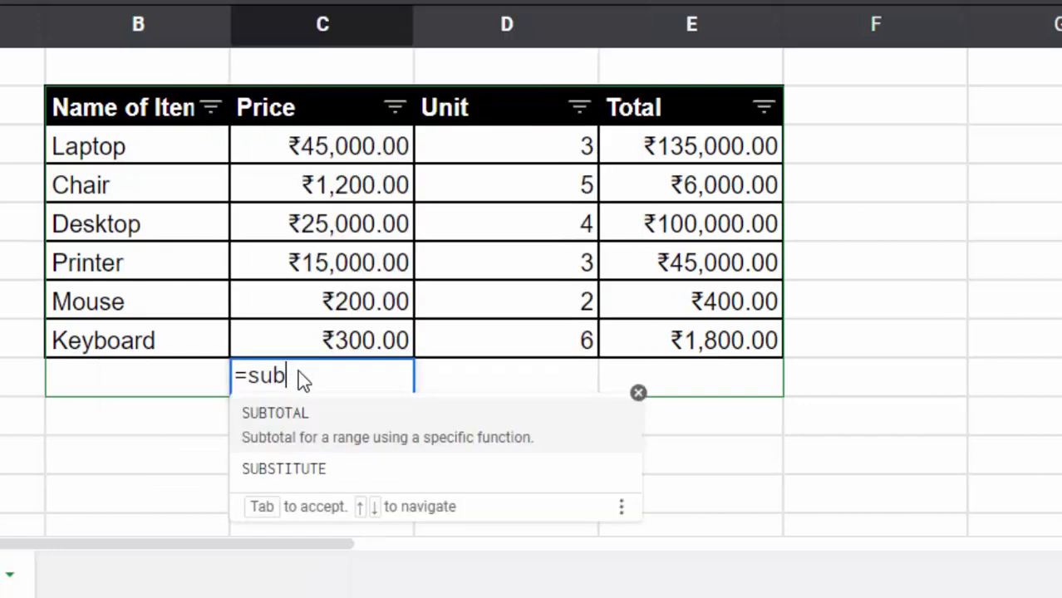
type("t")
key("Tab")
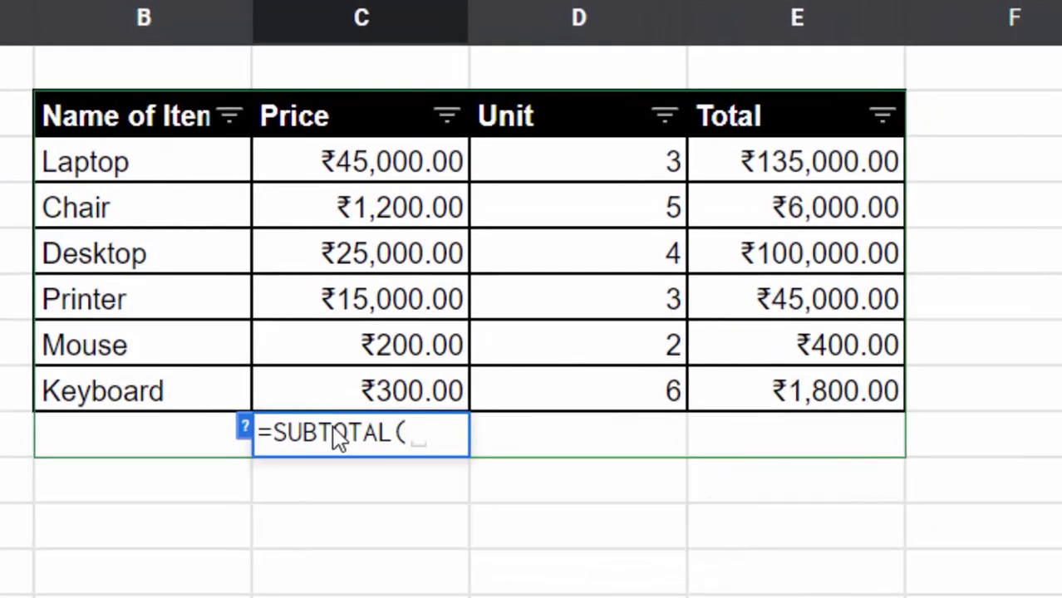
type("9,")
left_click_drag(325, 171, 342, 384)
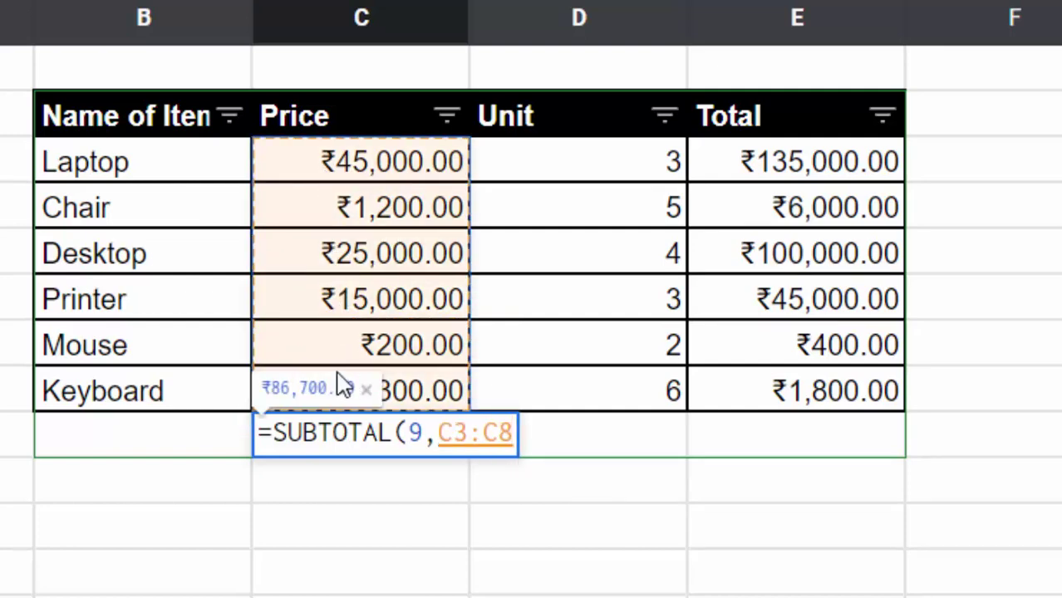
type(")")
key("Return")
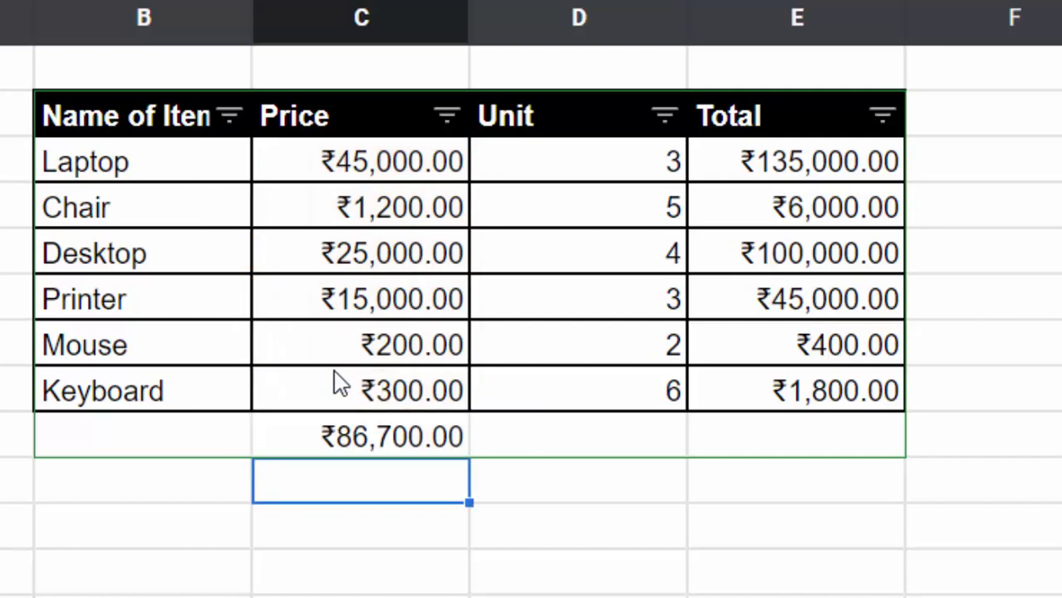
left_click(463, 447)
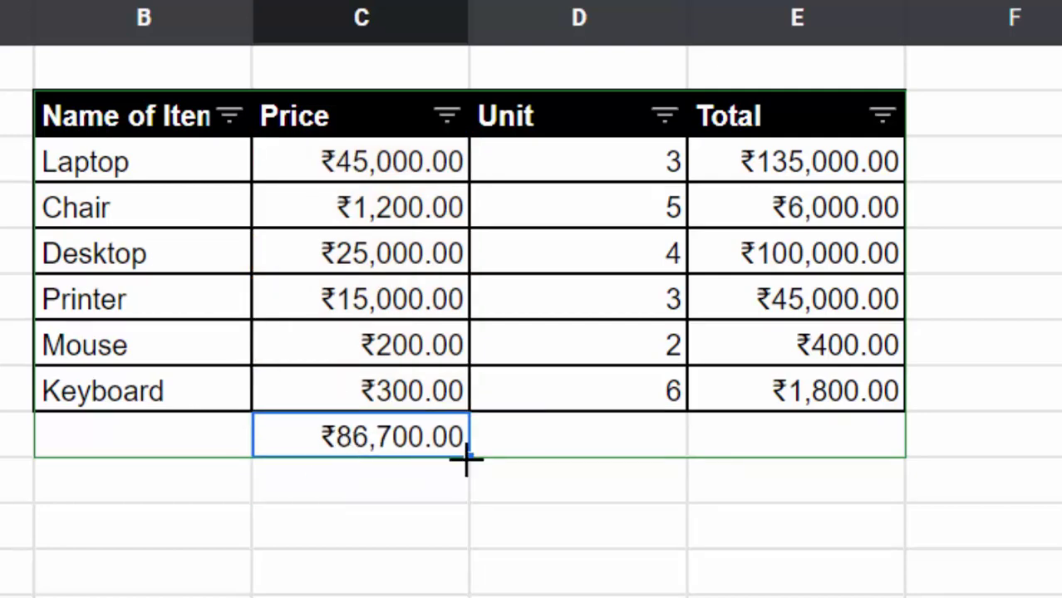
left_click_drag(470, 456, 856, 480)
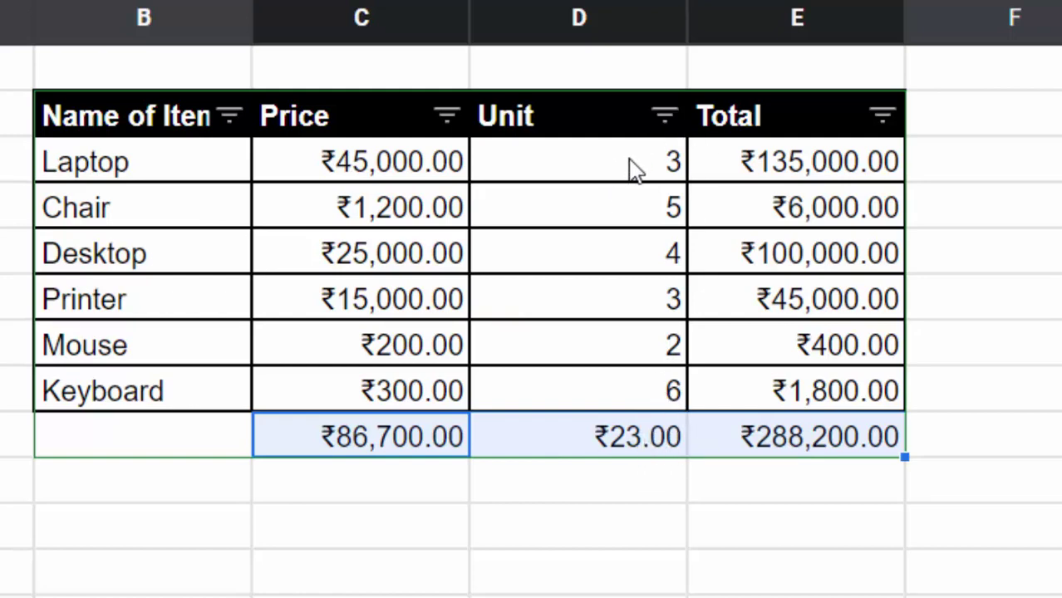
Step: Filter the Unit column to exclude 2, hiding the Mouse row from the totals
left_click(665, 118)
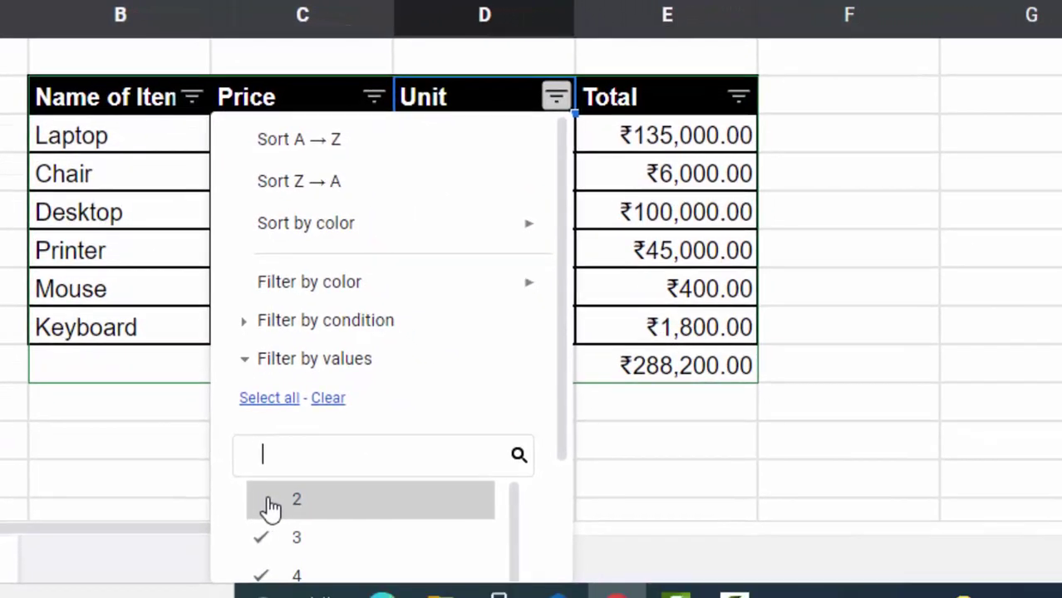
left_click(282, 539)
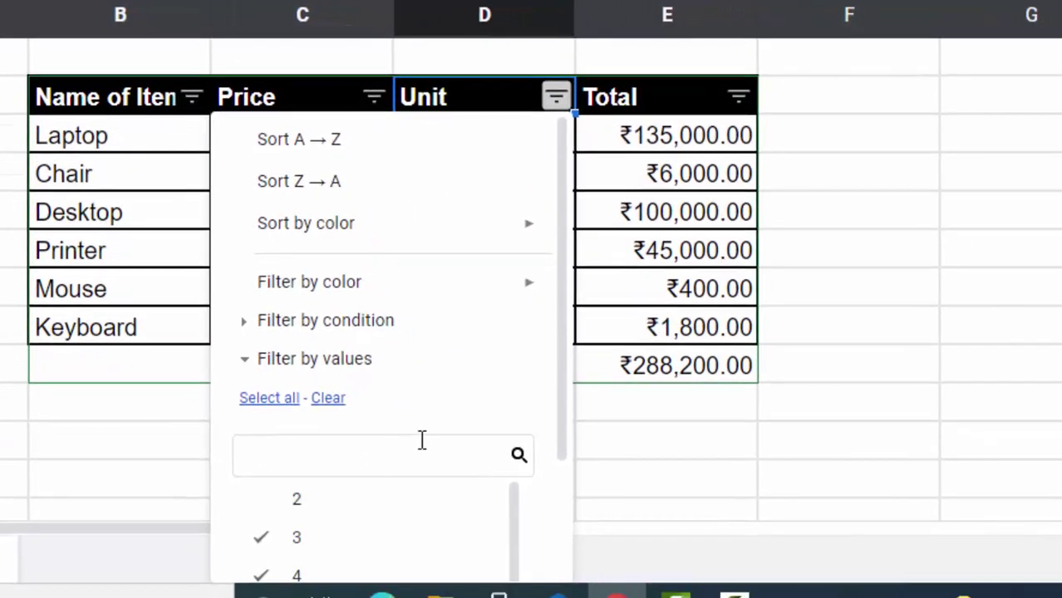
scroll(422, 439, "down", 3)
left_click(490, 549)
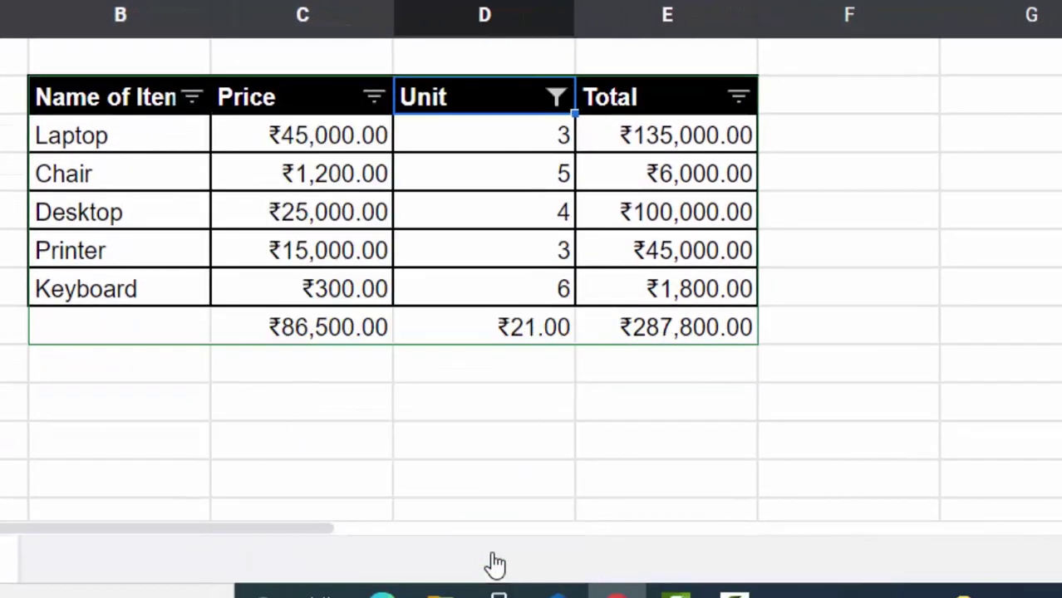